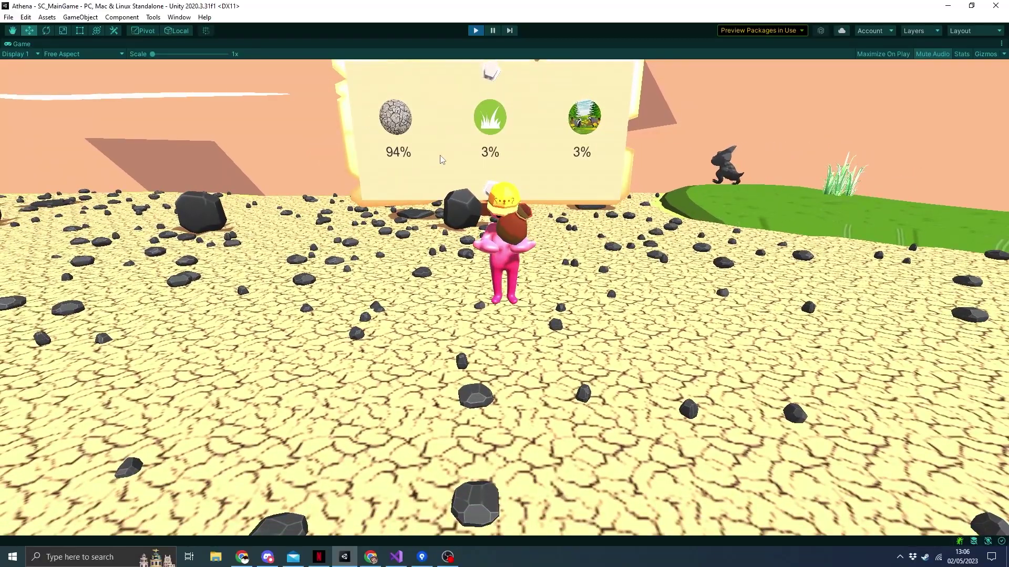
- Walk the pot-carrying character across the cracked ground to the grassy bank and back in front of the terrain percentage sign
{"action": "key", "text": "d"}
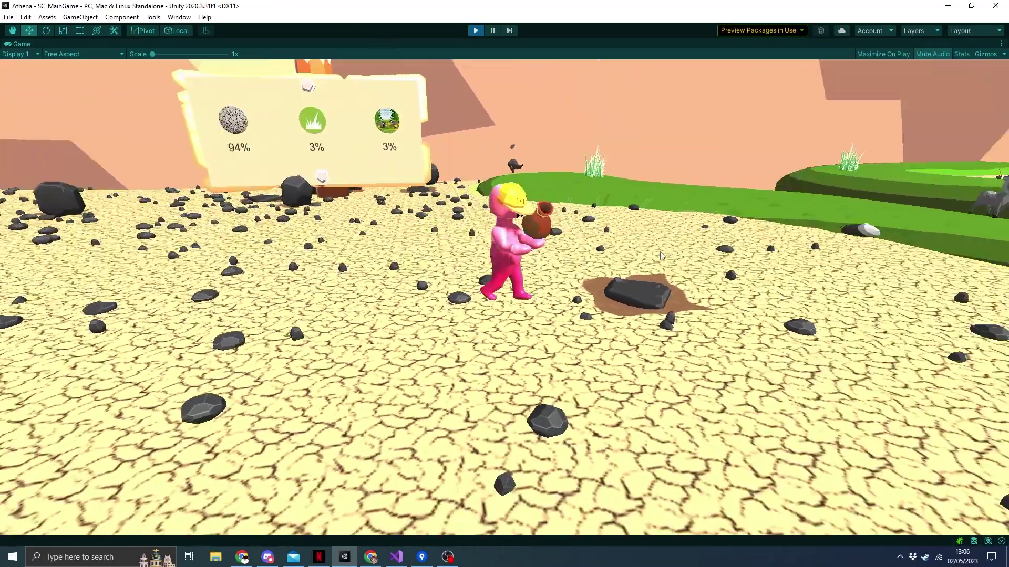
{"action": "key", "text": "d"}
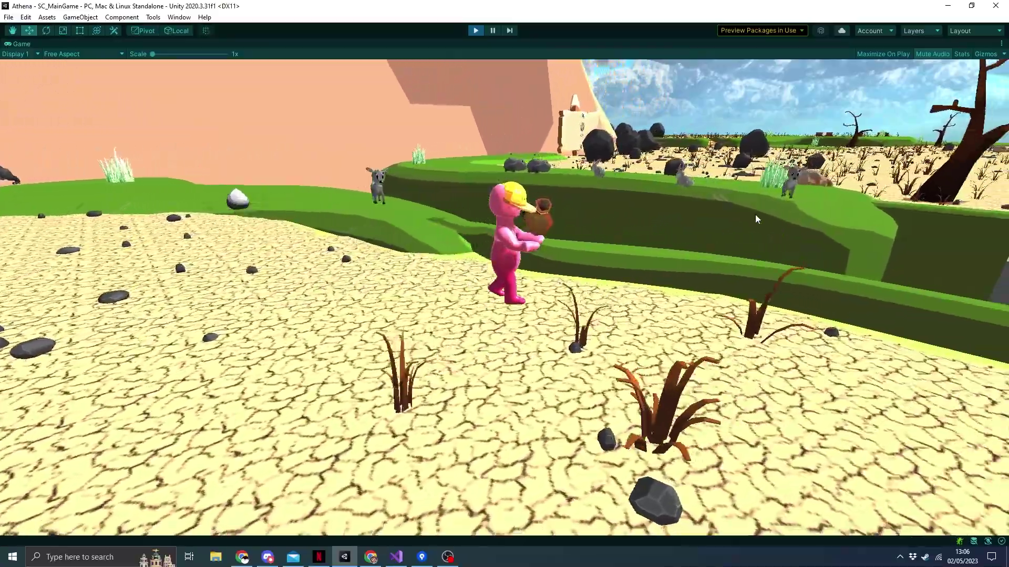
{"action": "key", "text": "a"}
{"action": "key", "text": "w"}
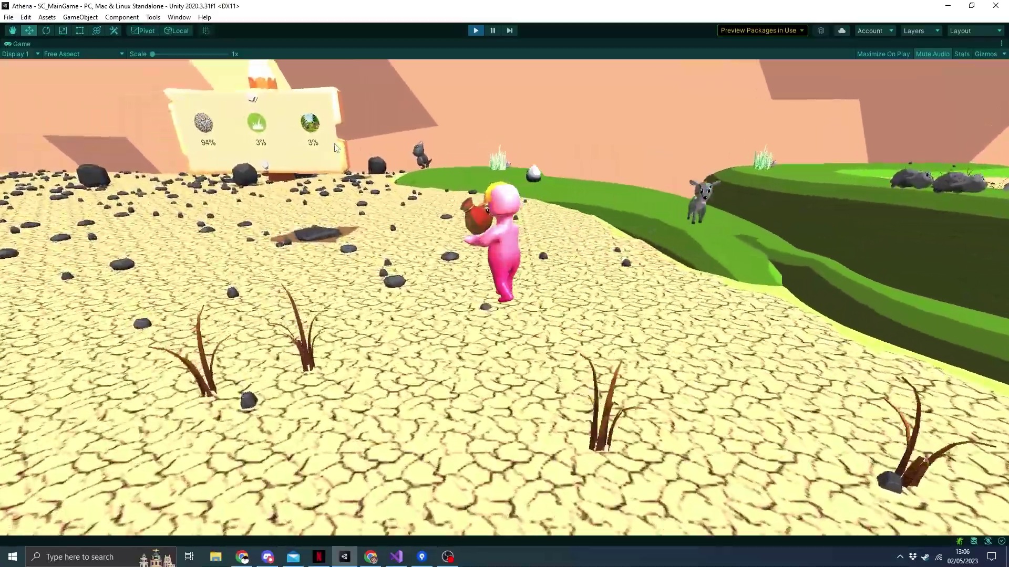
{"action": "key", "text": "w"}
{"action": "key", "text": "a"}
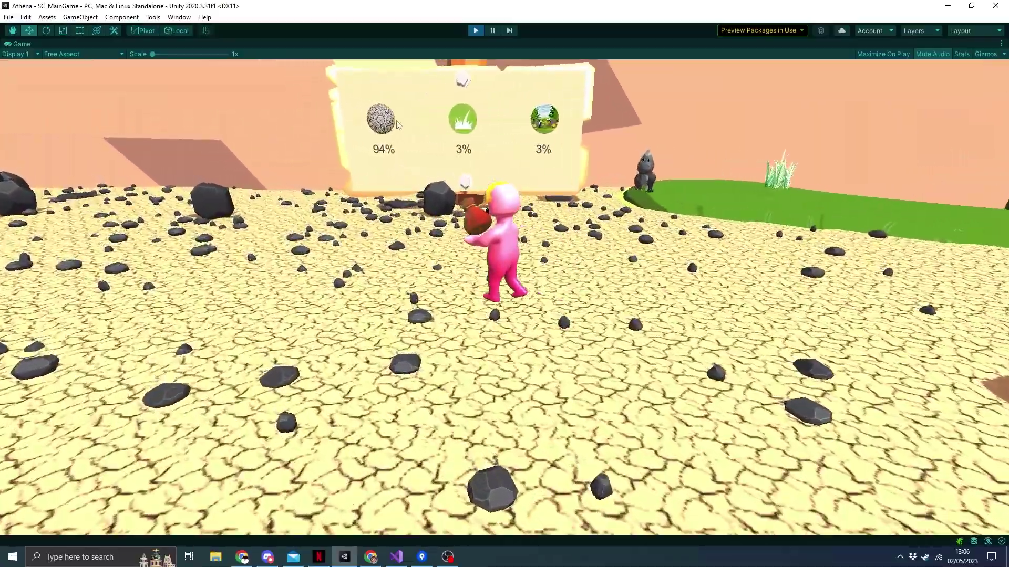
{"action": "key", "text": "s"}
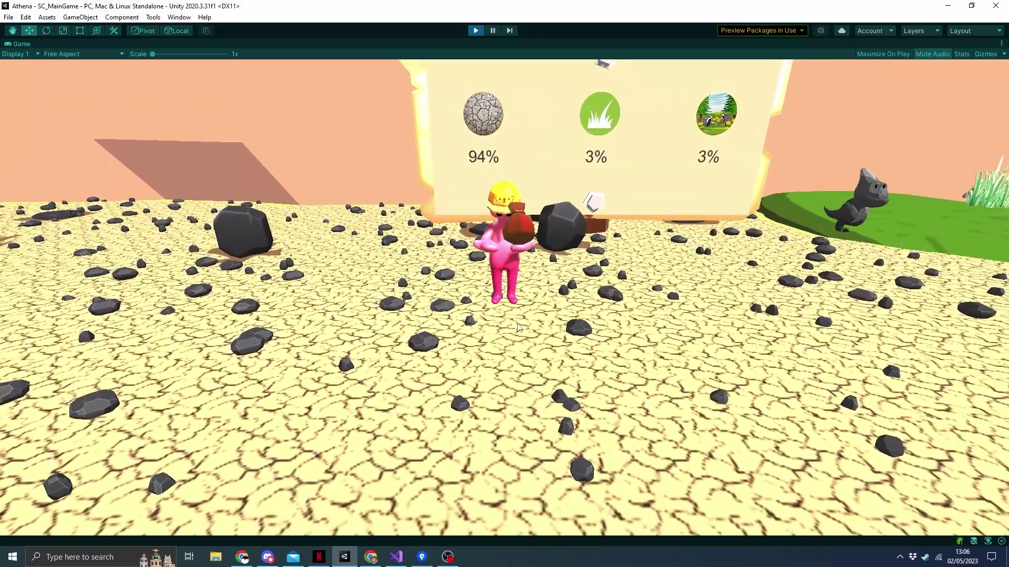
- Put down the clay pot and walk the character up to the sign to read the terrain percentages
{"action": "key", "text": "d"}
{"action": "key", "text": "w"}
{"action": "key", "text": "s"}
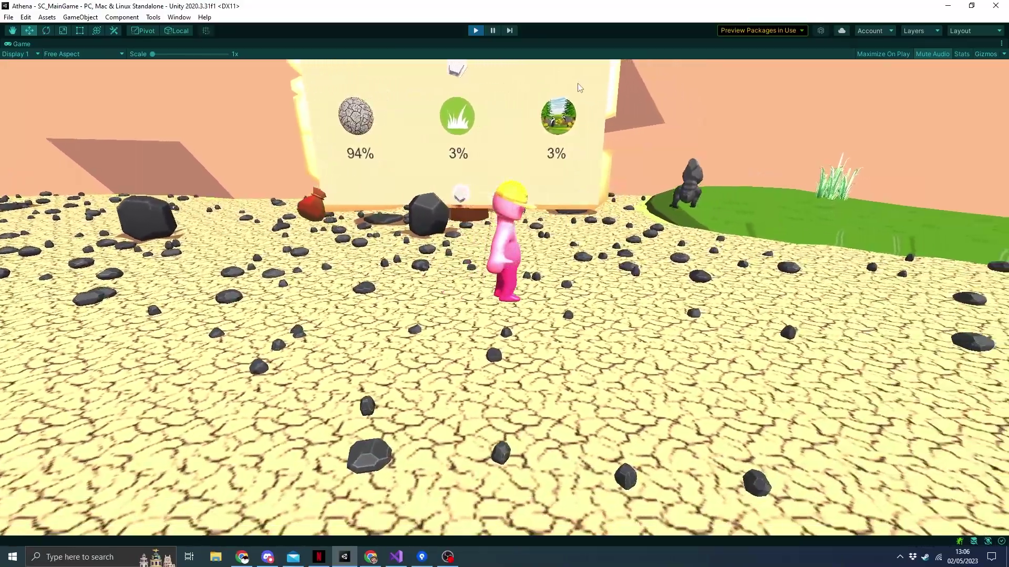
{"action": "key", "text": "w"}
{"action": "key", "text": "w"}
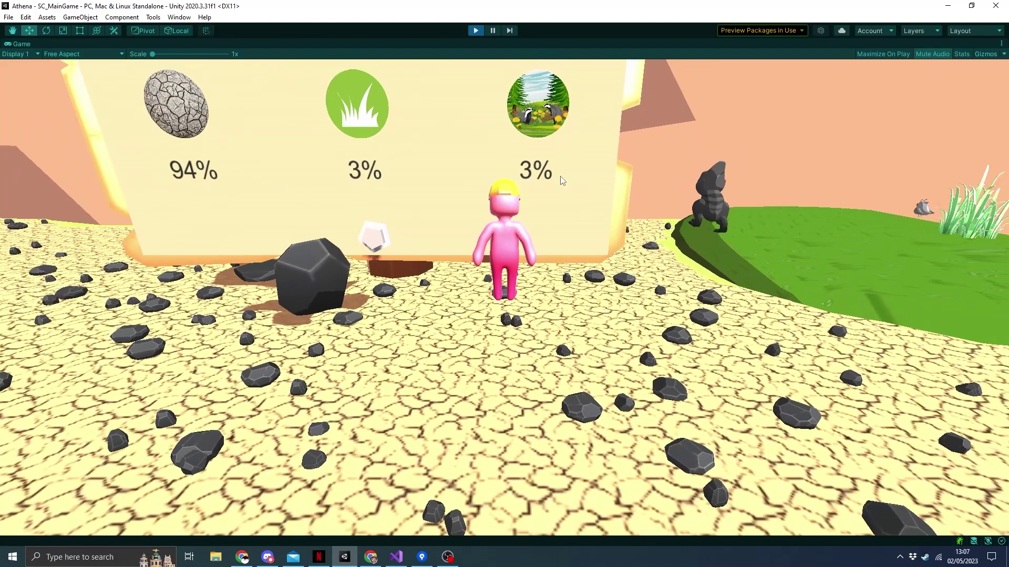
{"action": "key", "text": "w"}
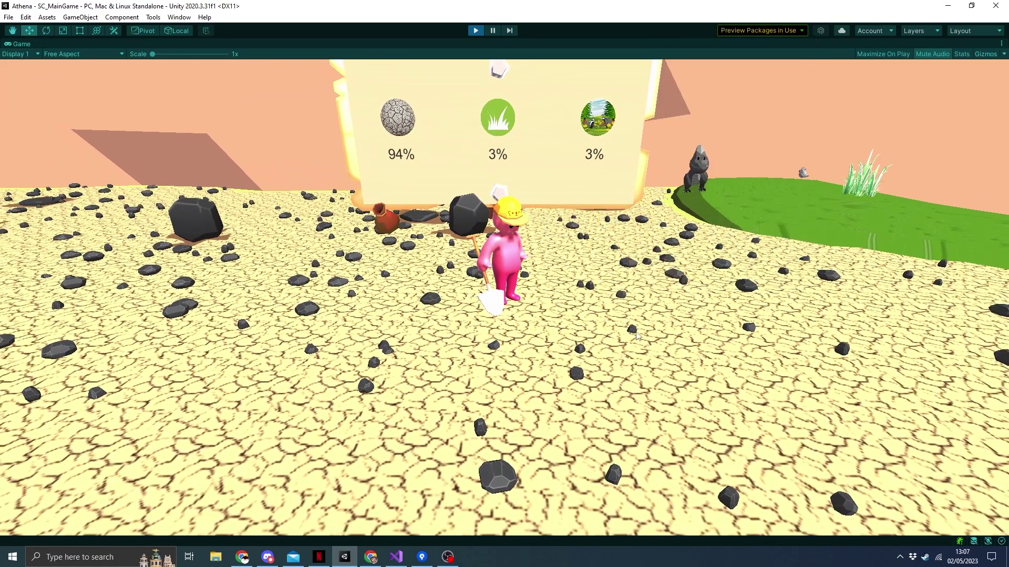
- Dig up the cracked ground around the character with the shovel to make a wide soil patch before the sign
{"action": "left_click", "coordinate": [636, 332]}
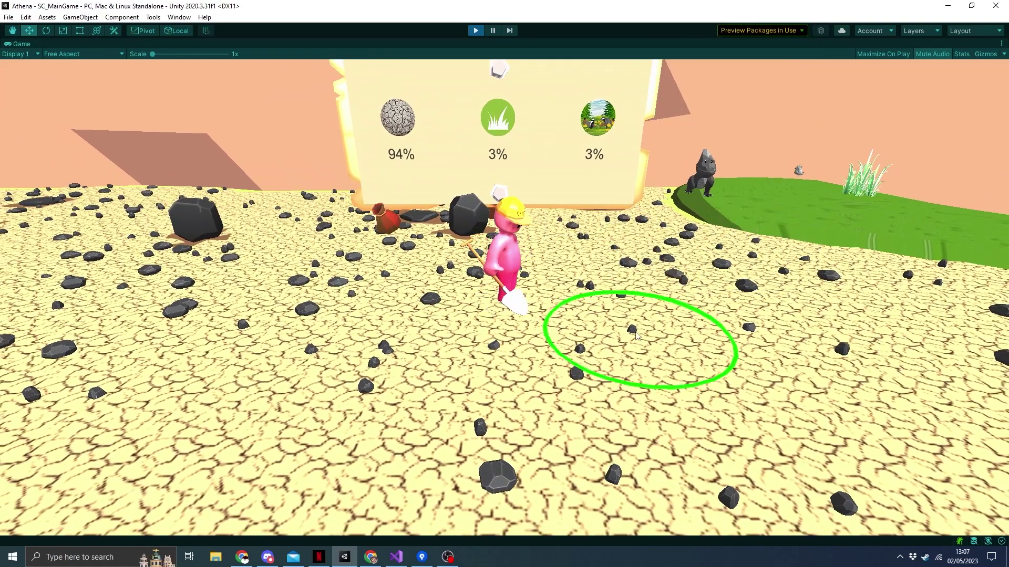
{"action": "left_click", "coordinate": [635, 336]}
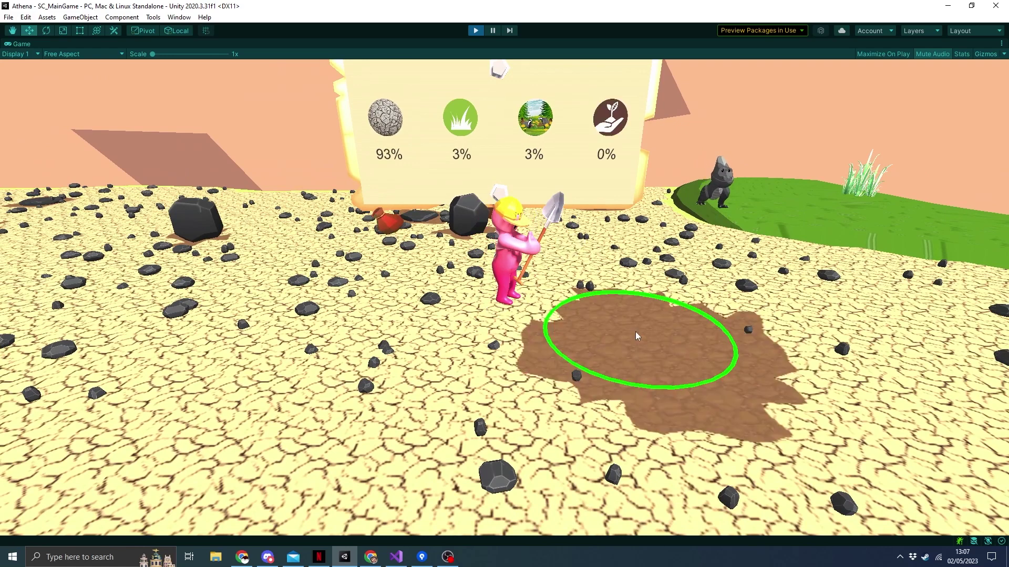
{"action": "left_click", "coordinate": [491, 373]}
{"action": "left_click", "coordinate": [374, 356]}
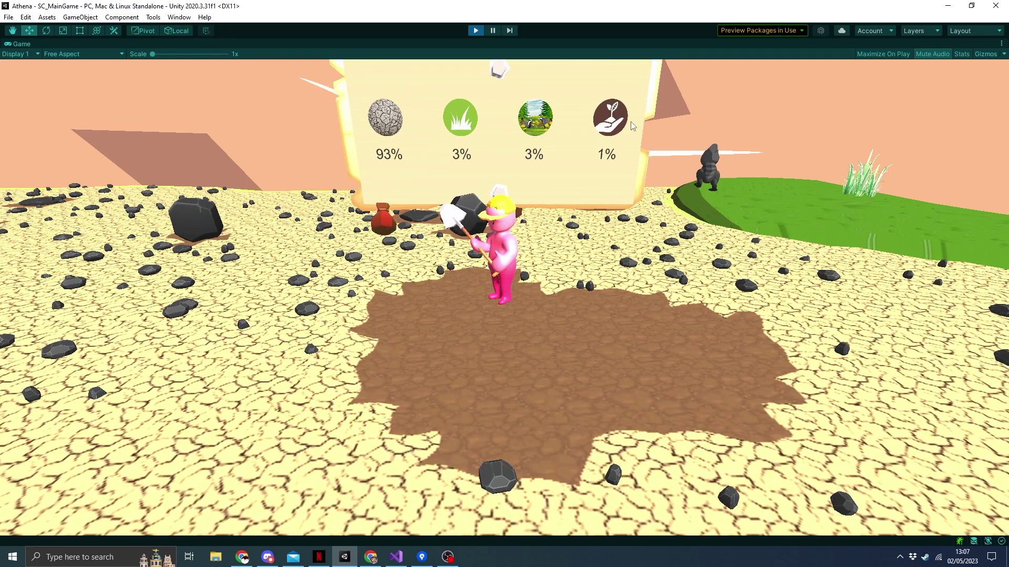
- Walk the character out past the flat black rock and back beside the dug soil patch
{"action": "key", "text": "s"}
{"action": "key", "text": "d"}
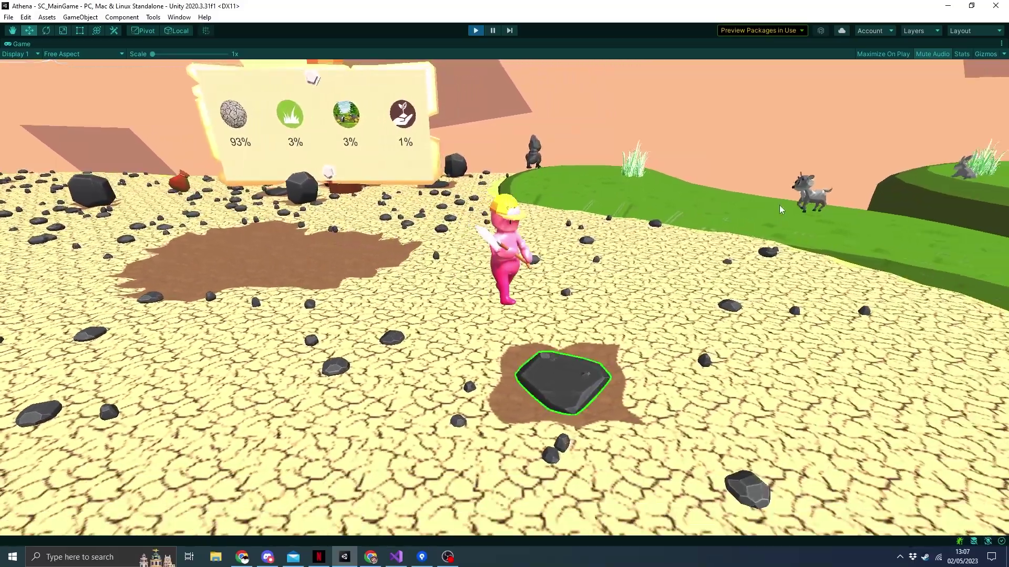
{"action": "key", "text": "w"}
{"action": "key", "text": "a"}
{"action": "key", "text": "a"}
{"action": "key", "text": "w"}
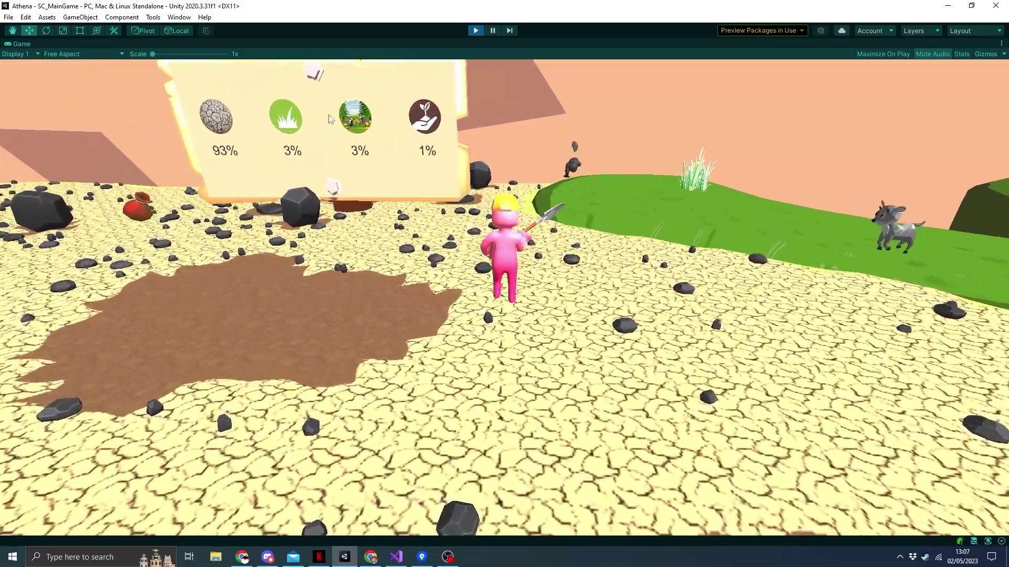
- Walk the character to the edge of the grassy bank and interact with the grey deer there
{"action": "key", "text": "d"}
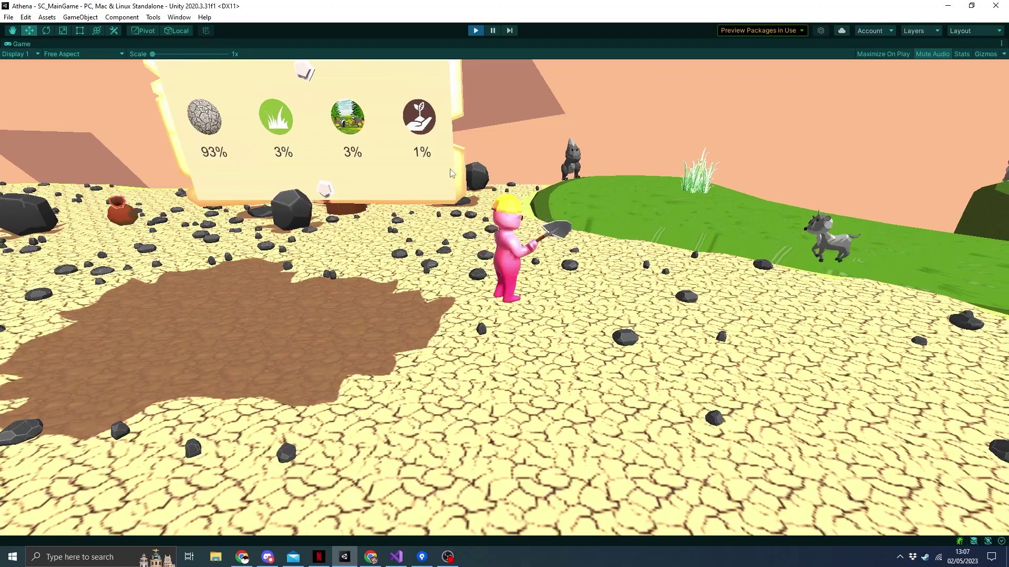
{"action": "key", "text": "w"}
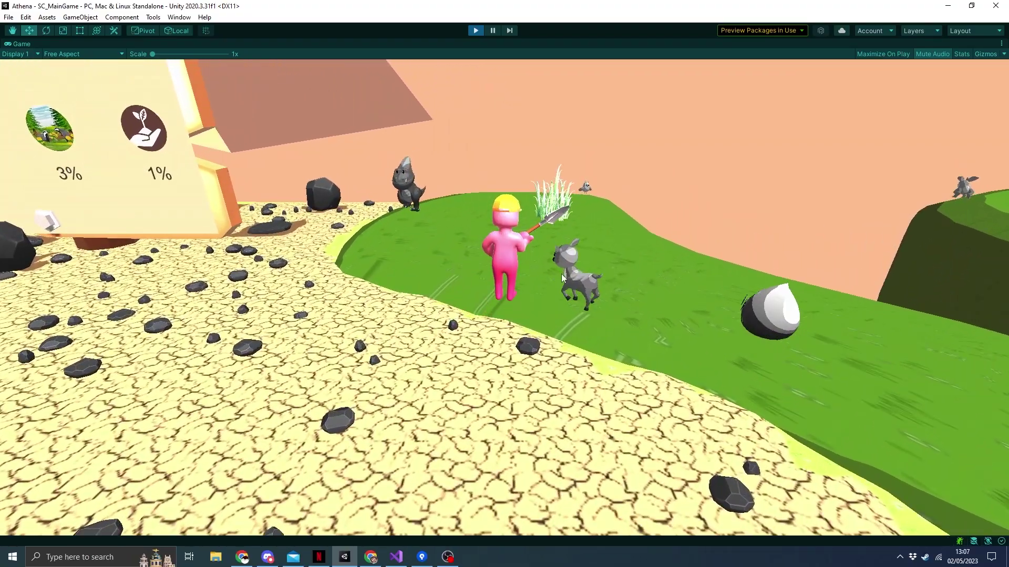
{"action": "key", "text": "d"}
{"action": "key", "text": "a"}
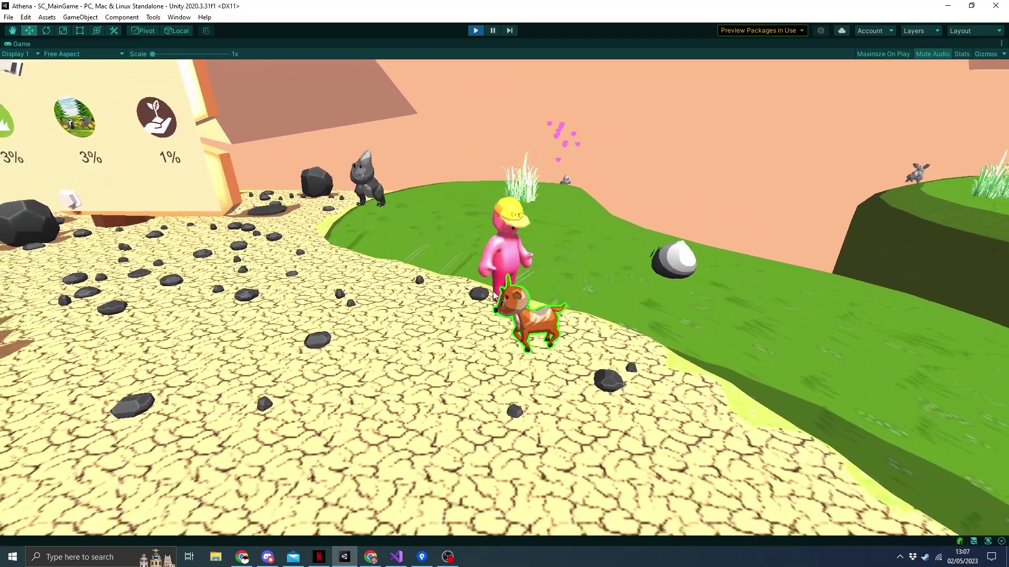
{"action": "key", "text": "a"}
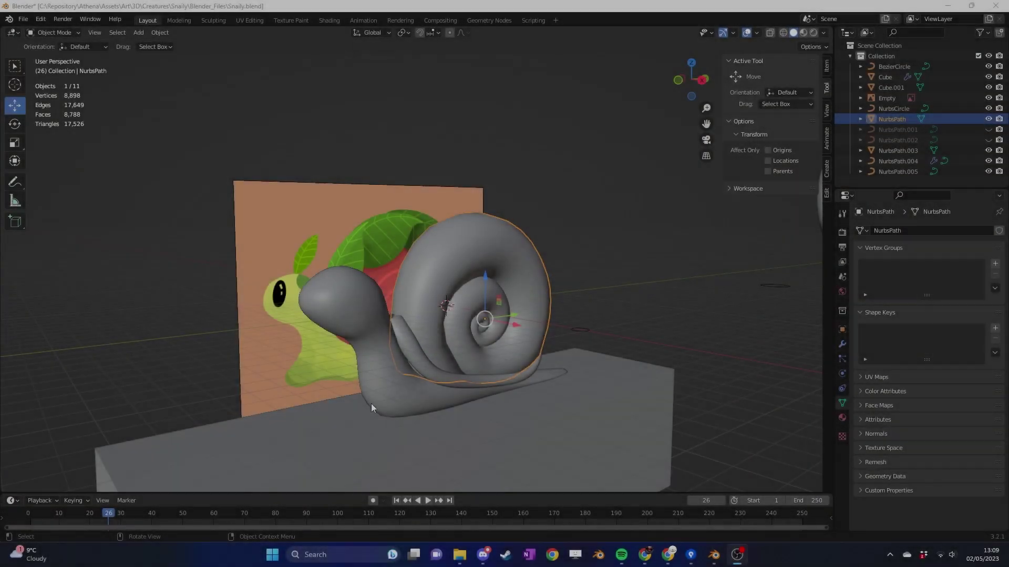
- Add an XYZ math function surface mesh to the snail scene in Blender
{"action": "mouse_move", "coordinate": [371, 408]}
{"action": "middle_mouse_down"}
{"action": "mouse_move", "coordinate": [547, 354]}
{"action": "mouse_move", "coordinate": [613, 388]}
{"action": "mouse_move", "coordinate": [516, 370]}
{"action": "mouse_move", "coordinate": [401, 306]}
{"action": "mouse_move", "coordinate": [507, 343]}
{"action": "mouse_move", "coordinate": [465, 340]}
{"action": "mouse_move", "coordinate": [475, 344]}
{"action": "mouse_move", "coordinate": [509, 333]}
{"action": "mouse_move", "coordinate": [358, 298]}
{"action": "mouse_move", "coordinate": [378, 320]}
{"action": "mouse_move", "coordinate": [443, 317]}
{"action": "middle_mouse_up"}
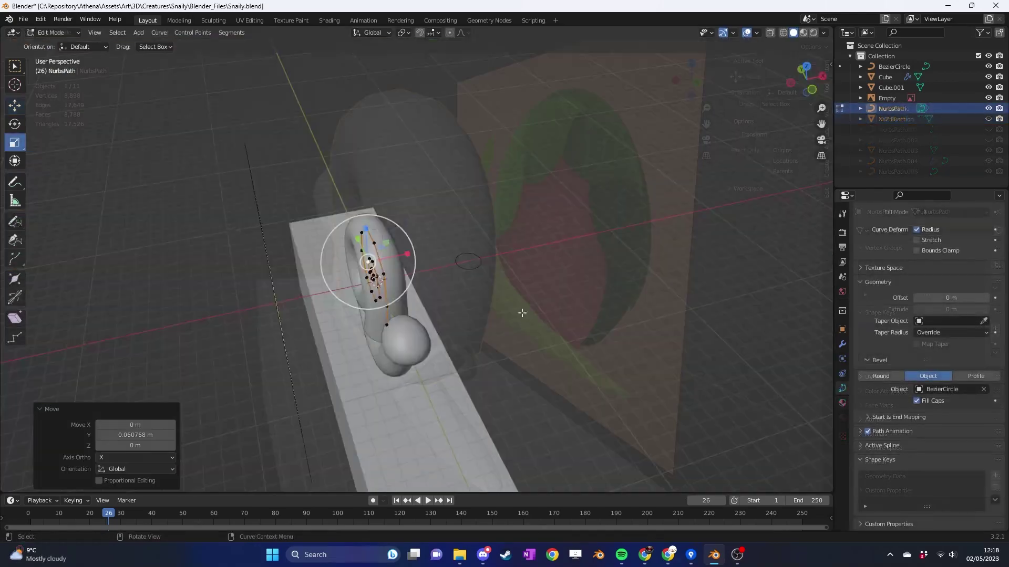
{"action": "scroll", "coordinate": [368, 252], "scroll_direction": "up", "scroll_amount": 3}
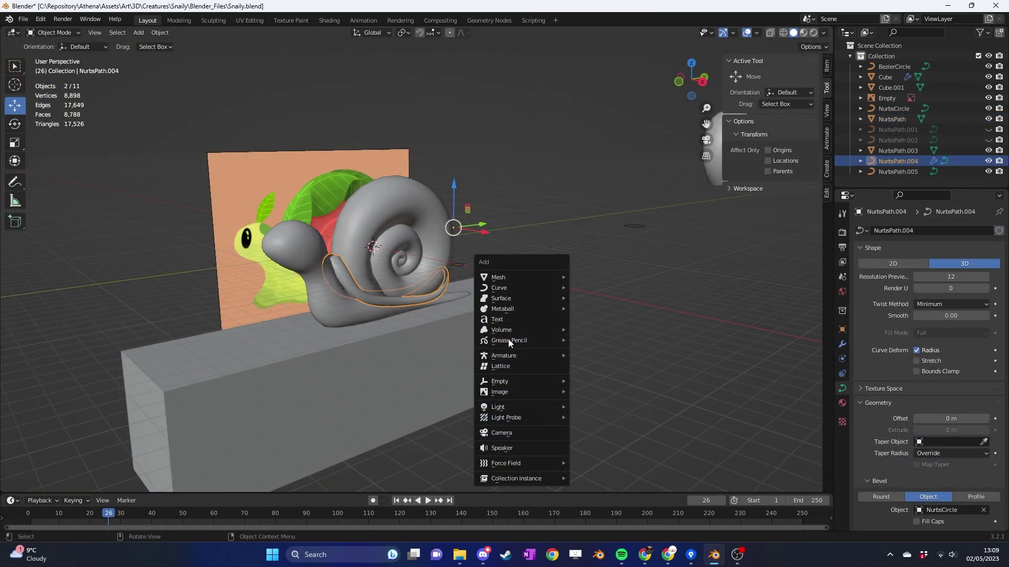
{"action": "mouse_move", "coordinate": [506, 280]}
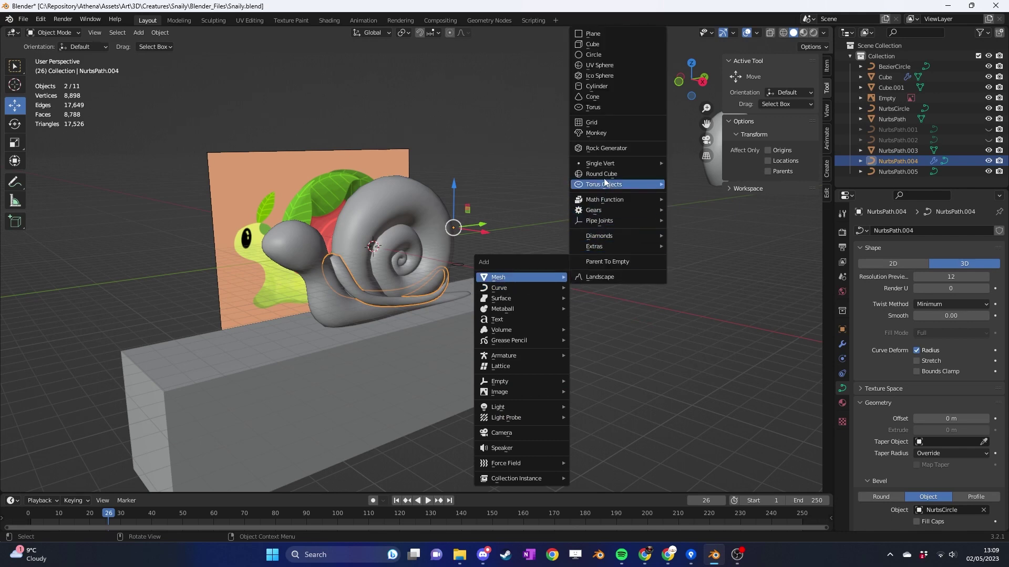
{"action": "left_click", "coordinate": [683, 209]}
{"action": "scroll", "coordinate": [411, 231], "scroll_direction": "up", "scroll_amount": 5}
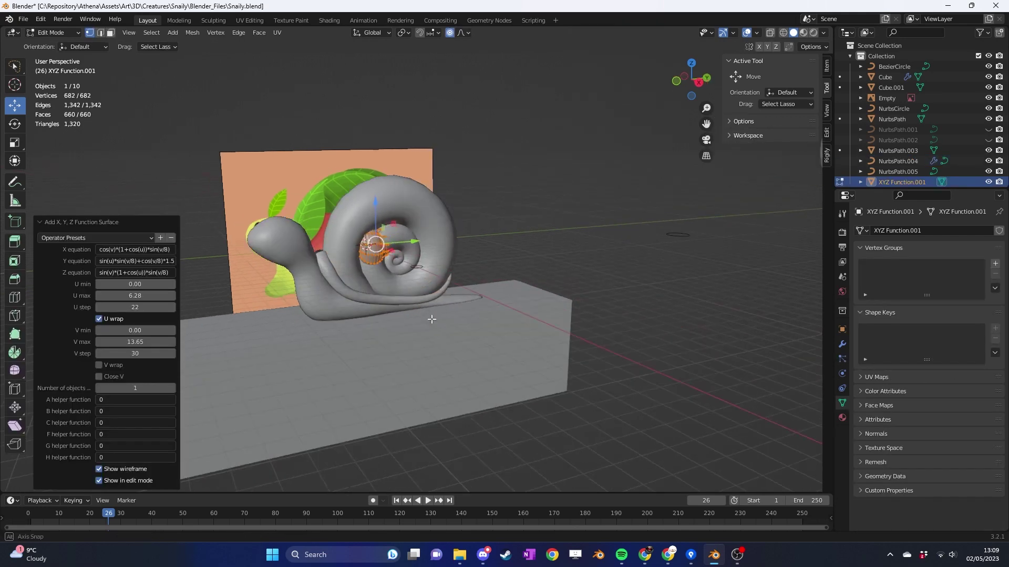
- Reposition the new spiral surface relative to the snail model and adjust it along the X axis
{"action": "left_click_drag", "start_coordinate": [555, 186], "coordinate": [614, 173]}
{"action": "middle_click_drag", "start_coordinate": [633, 263], "coordinate": [438, 270]}
{"action": "middle_click_drag", "start_coordinate": [361, 205], "coordinate": [363, 303]}
{"action": "middle_click_drag", "start_coordinate": [519, 226], "coordinate": [361, 170]}
{"action": "middle_click_drag", "start_coordinate": [425, 327], "coordinate": [568, 318]}
{"action": "key", "text": "x"}
{"action": "left_click", "coordinate": [652, 315]}
{"action": "middle_click_drag", "start_coordinate": [653, 315], "coordinate": [511, 308]}
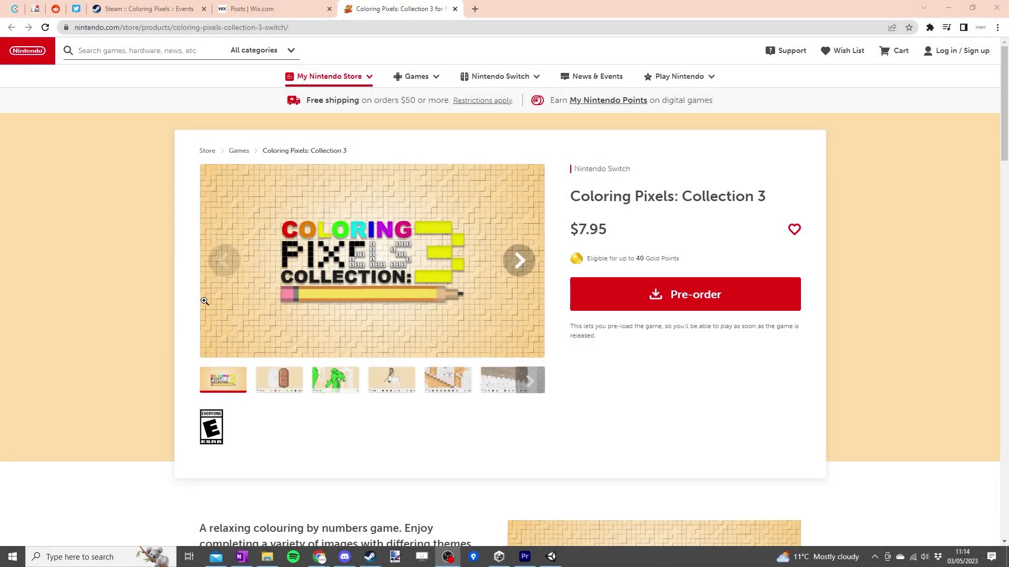
- Bring up the Steam event announcement for Coloring Pixels on the Nintendo Switch and read its opening
{"action": "left_click", "coordinate": [972, 559]}
{"action": "left_click", "coordinate": [136, 361]}
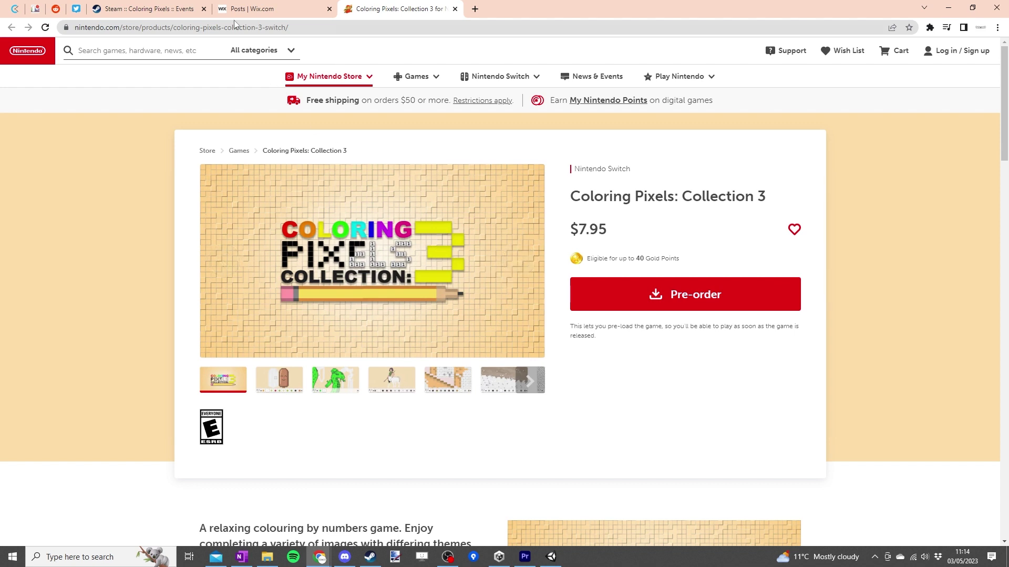
{"action": "left_click", "coordinate": [147, 9]}
{"action": "scroll", "coordinate": [327, 263], "scroll_direction": "down", "scroll_amount": 2}
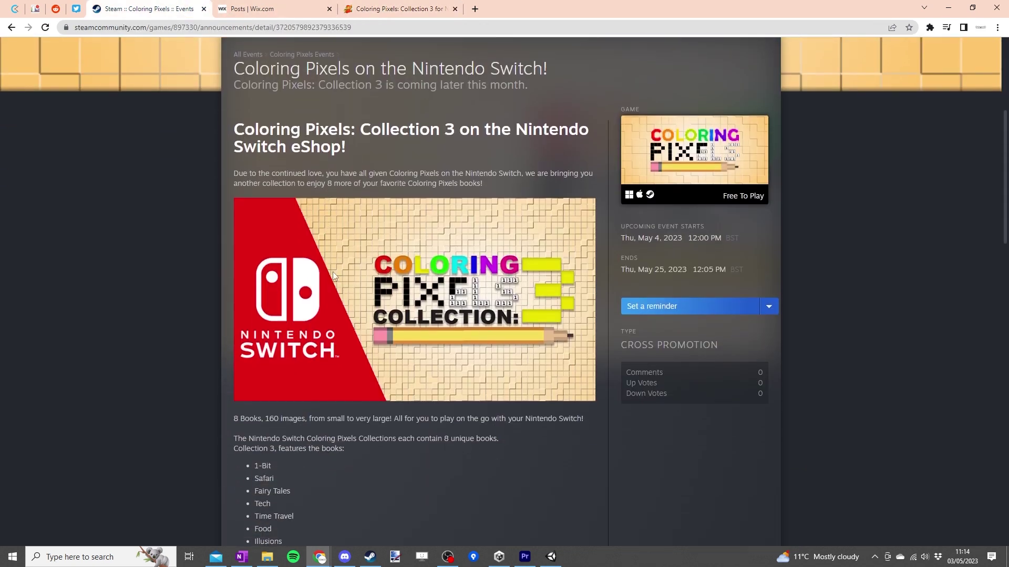
{"action": "scroll", "coordinate": [367, 288], "scroll_direction": "up", "scroll_amount": 1}
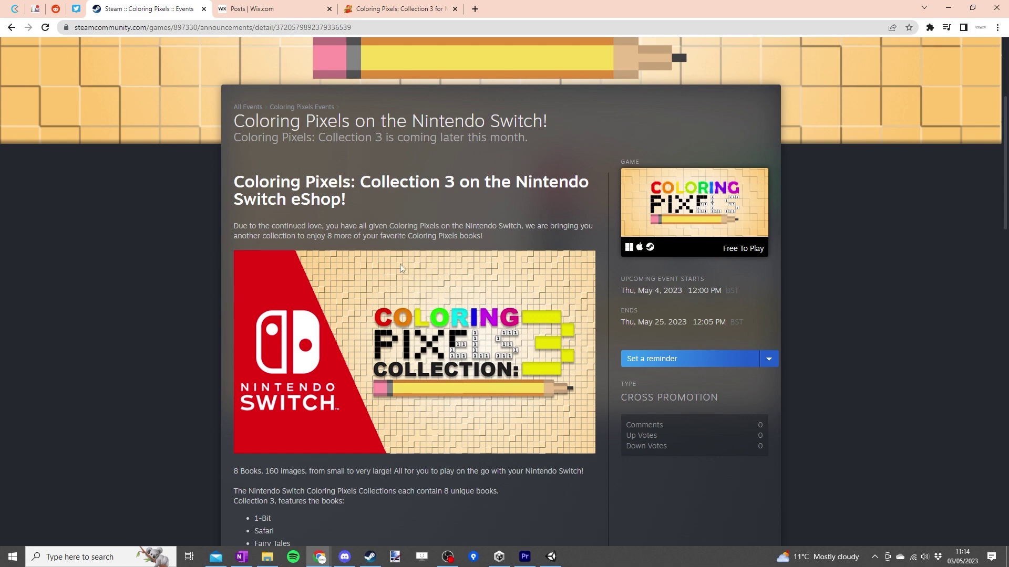
- Read the announcement's book list, pre-order details, release date and event end date
{"action": "scroll", "coordinate": [399, 211], "scroll_direction": "down", "scroll_amount": 3}
{"action": "scroll", "coordinate": [399, 262], "scroll_direction": "down", "scroll_amount": 8}
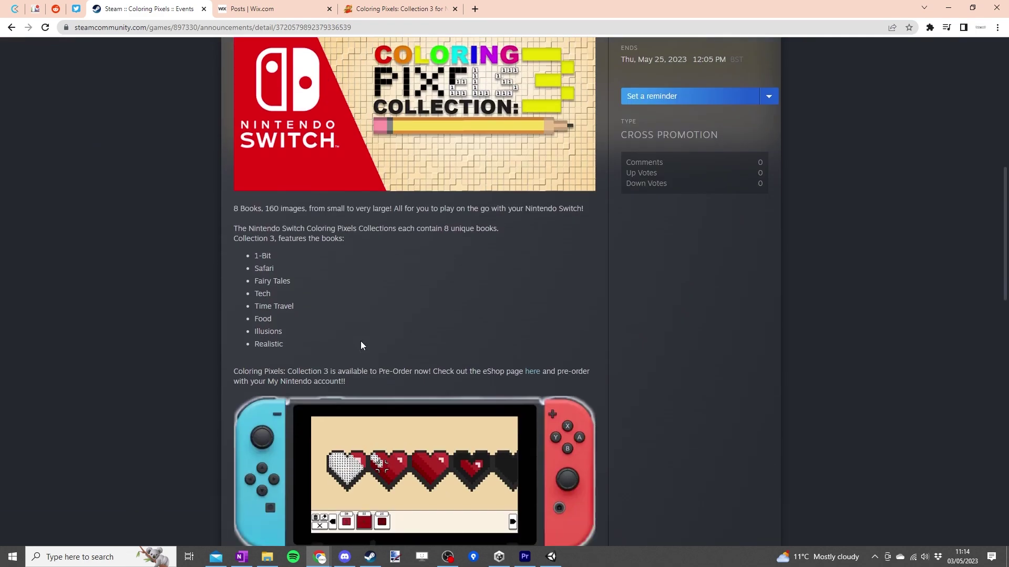
{"action": "scroll", "coordinate": [509, 325], "scroll_direction": "up", "scroll_amount": 12}
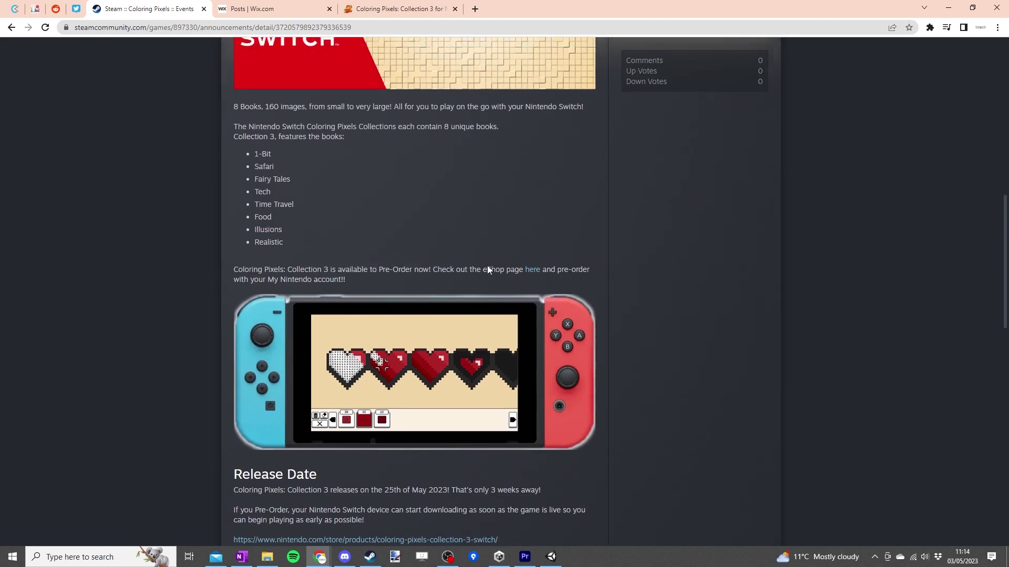
{"action": "scroll", "coordinate": [235, 59], "scroll_direction": "up", "scroll_amount": 1}
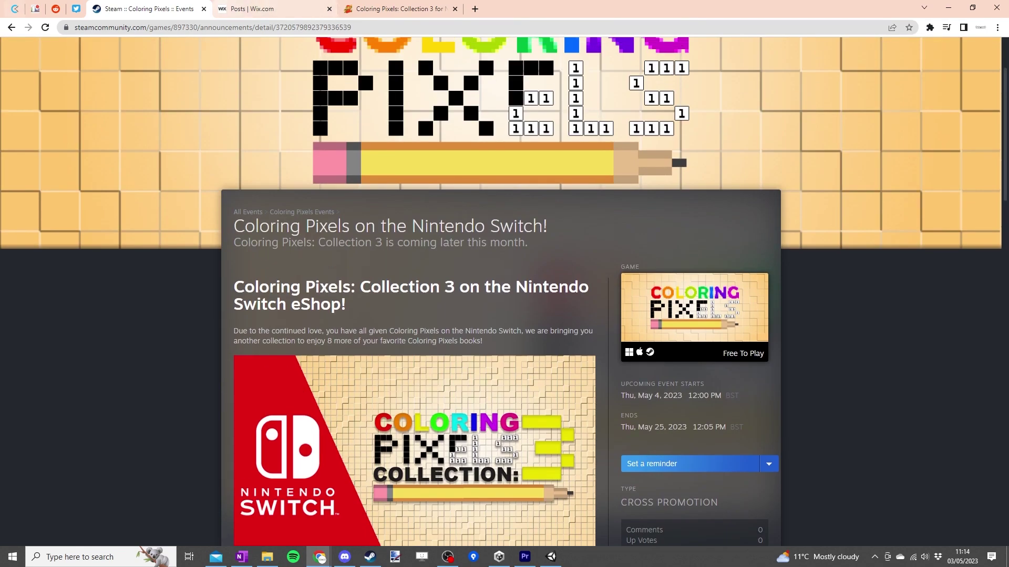
{"action": "scroll", "coordinate": [536, 375], "scroll_direction": "down", "scroll_amount": 4}
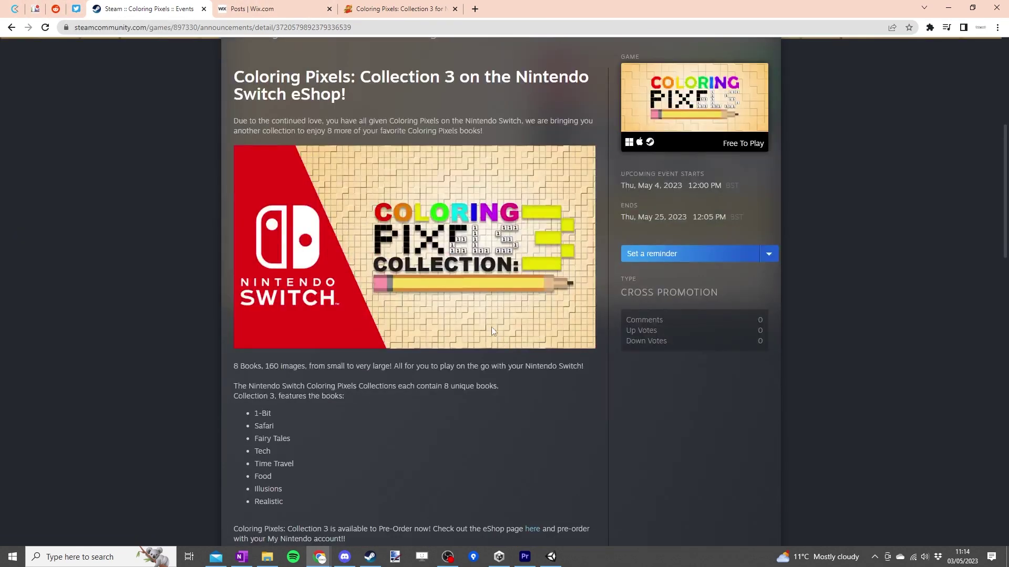
{"action": "left_click_drag", "start_coordinate": [745, 218], "coordinate": [722, 225]}
{"action": "left_click", "coordinate": [693, 227]}
{"action": "scroll", "coordinate": [578, 217], "scroll_direction": "down", "scroll_amount": 1}
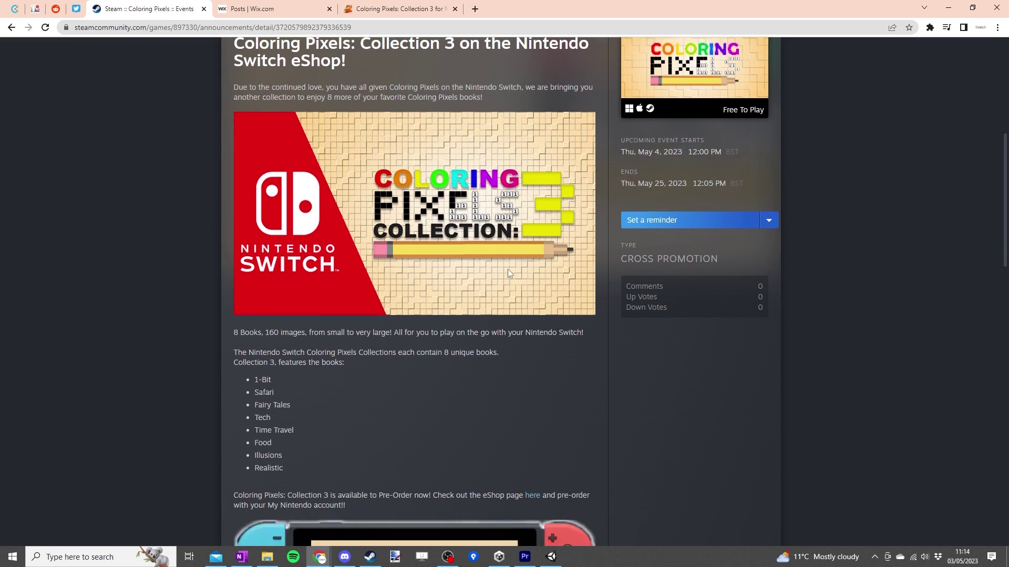
- Switch to the ColoringPixels Unity project to view the Stained Glass levels, and bring up File Explorer
{"action": "left_click", "coordinate": [552, 557]}
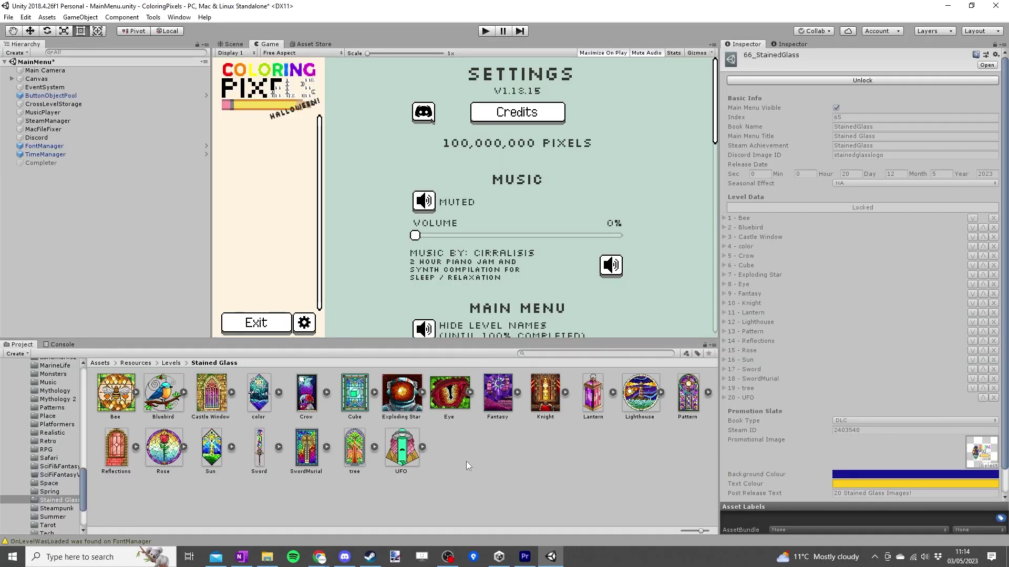
{"action": "left_click", "coordinate": [267, 557]}
{"action": "left_click_drag", "start_coordinate": [409, 323], "coordinate": [657, 221]}
{"action": "left_click", "coordinate": [541, 504]}
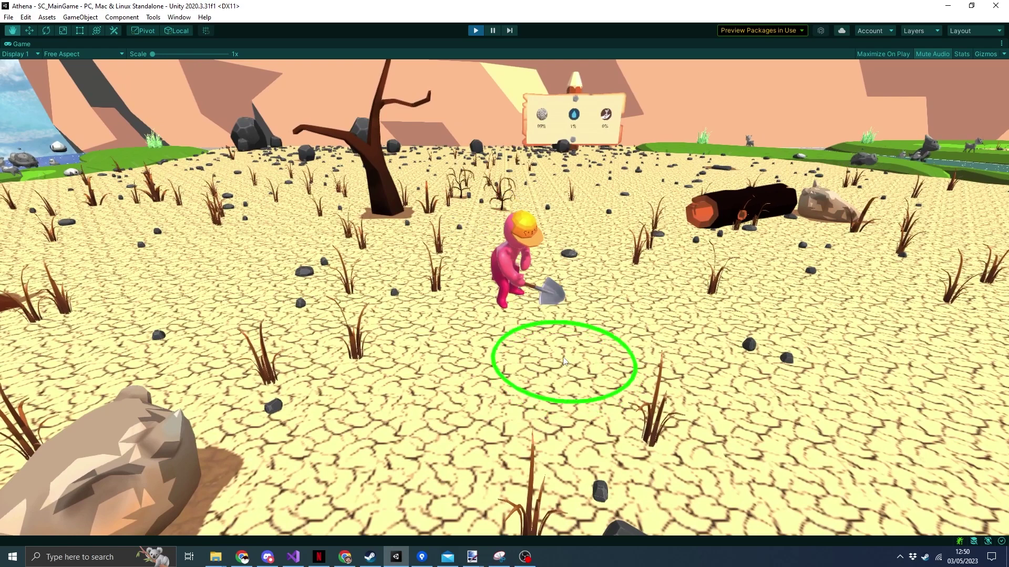
- Dig adjoining pits in the cracked ground to form a water pool, and walk the character away from it
{"action": "left_click", "coordinate": [563, 357]}
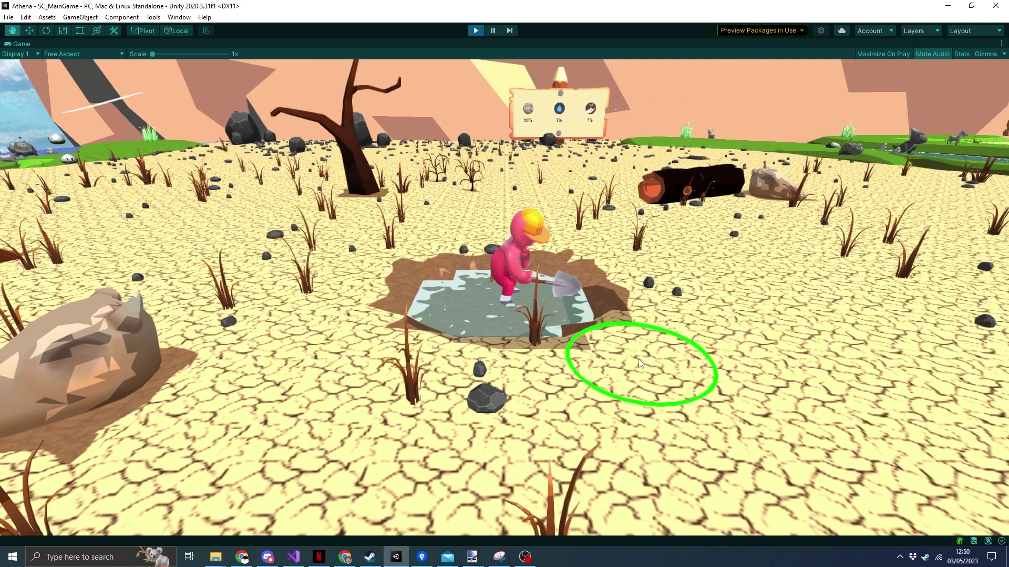
{"action": "left_click", "coordinate": [639, 359]}
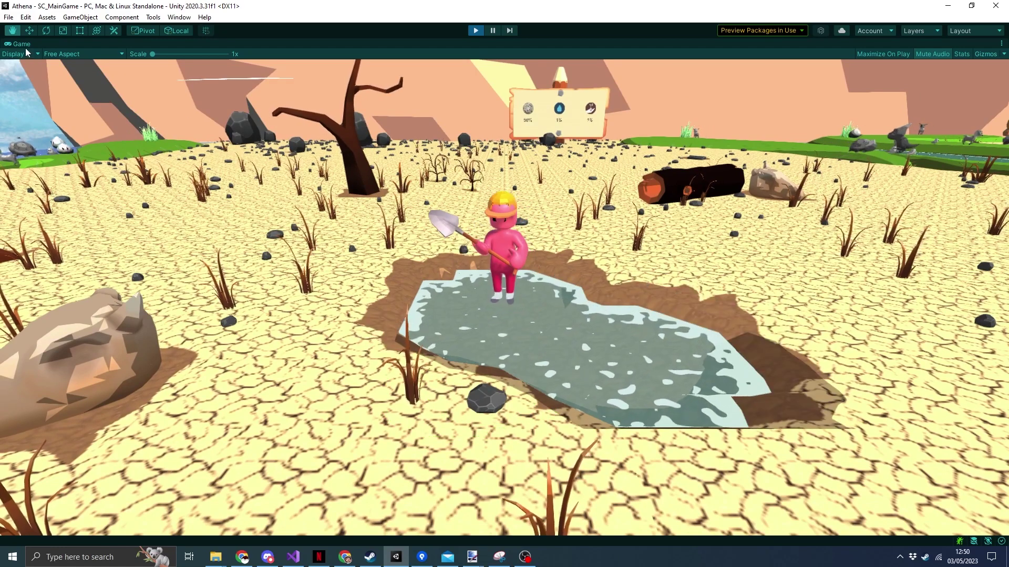
{"action": "key", "text": "d"}
{"action": "key", "text": "w"}
{"action": "scroll", "coordinate": [736, 271], "scroll_direction": "down", "scroll_amount": 3}
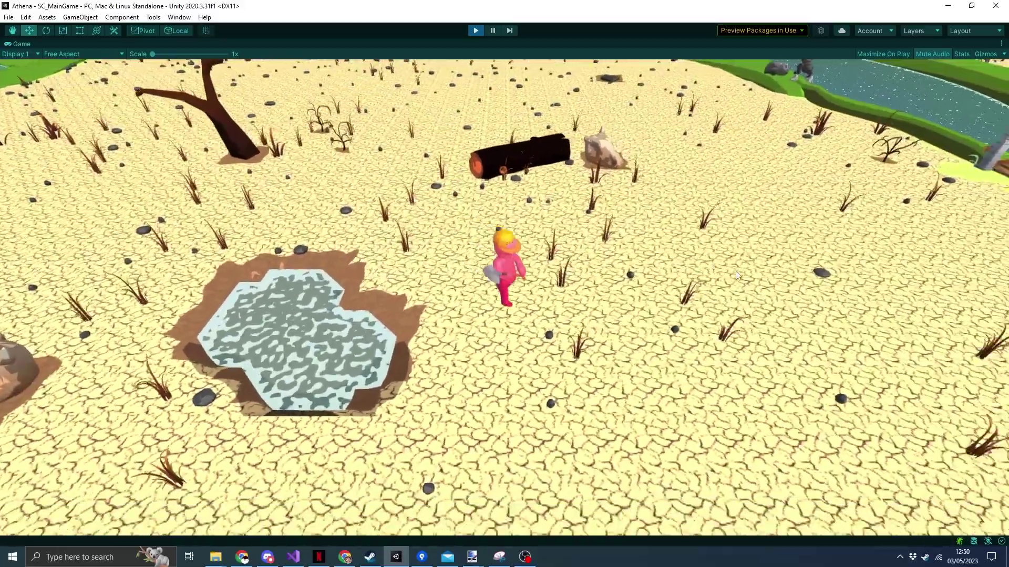
- Walk the character across the cracked ground past the leaning tree near the bridge, and back towards the water pool
{"action": "key", "text": "s"}
{"action": "key", "text": "d"}
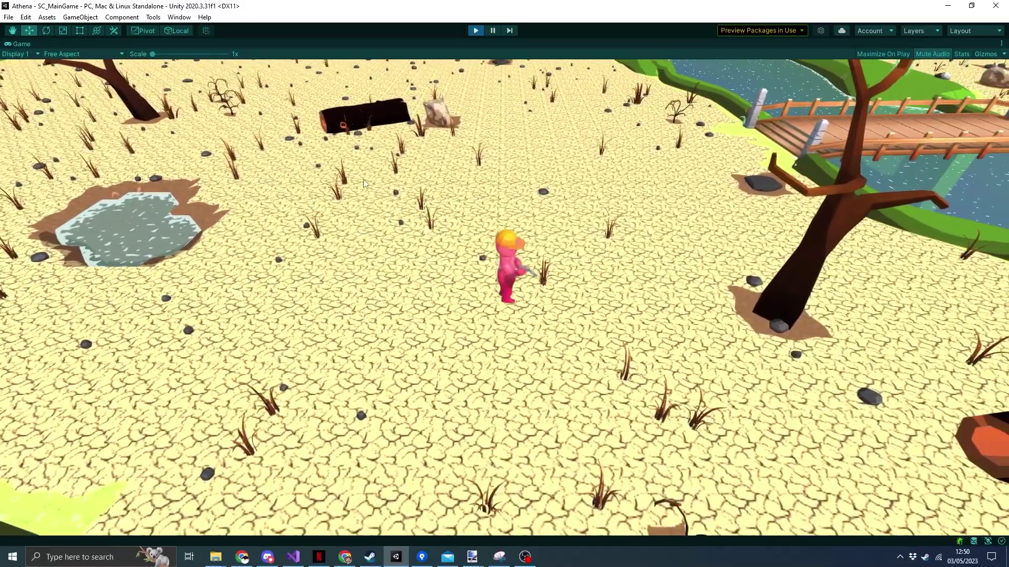
{"action": "key", "text": "d"}
{"action": "key", "text": "w"}
{"action": "key", "text": "a"}
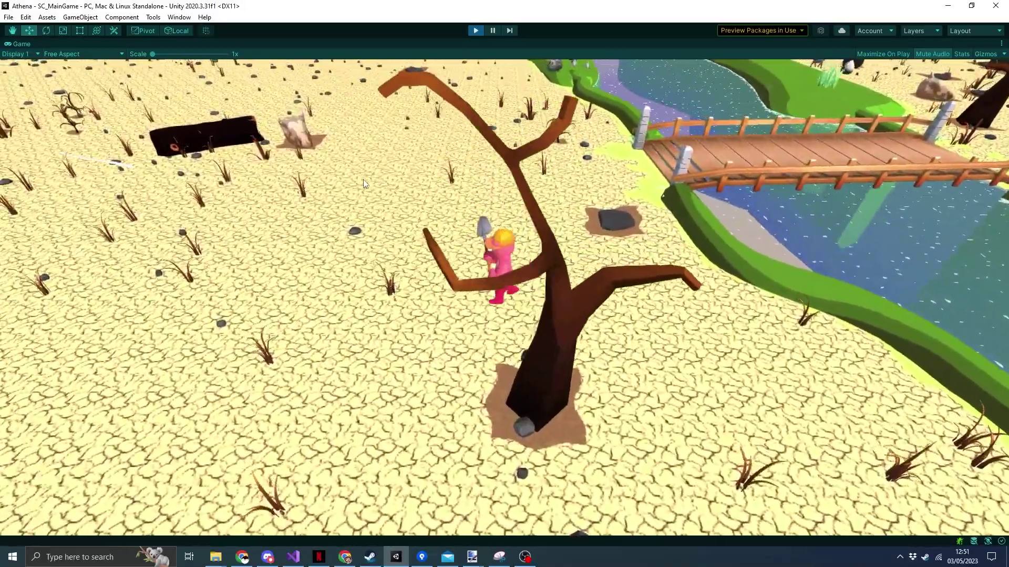
{"action": "key", "text": "s"}
{"action": "key", "text": "w"}
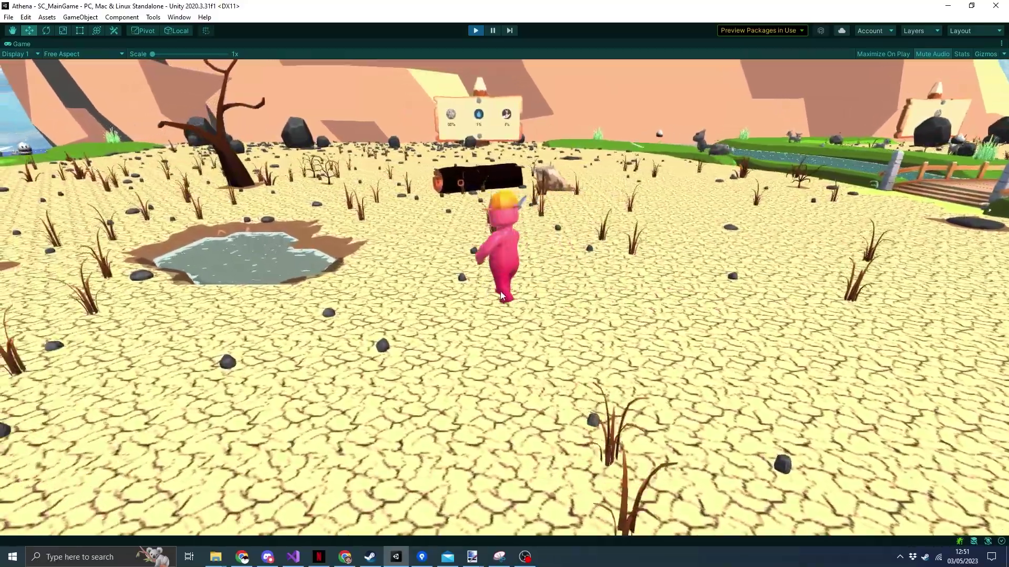
- Stand the character in the pool and dig further pits in the ground beside it to extend the water
{"action": "key", "text": "q"}
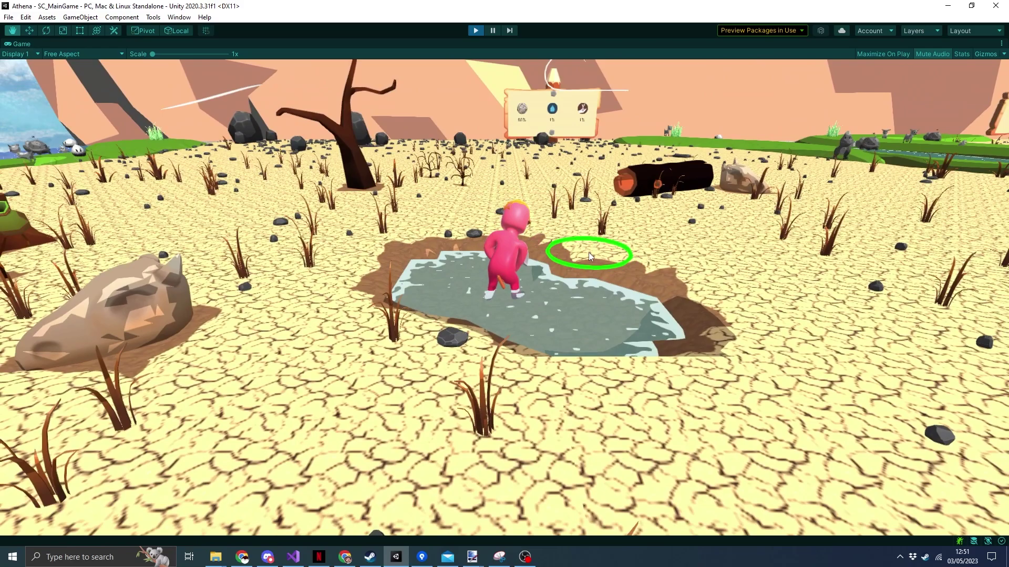
{"action": "left_click", "coordinate": [588, 252]}
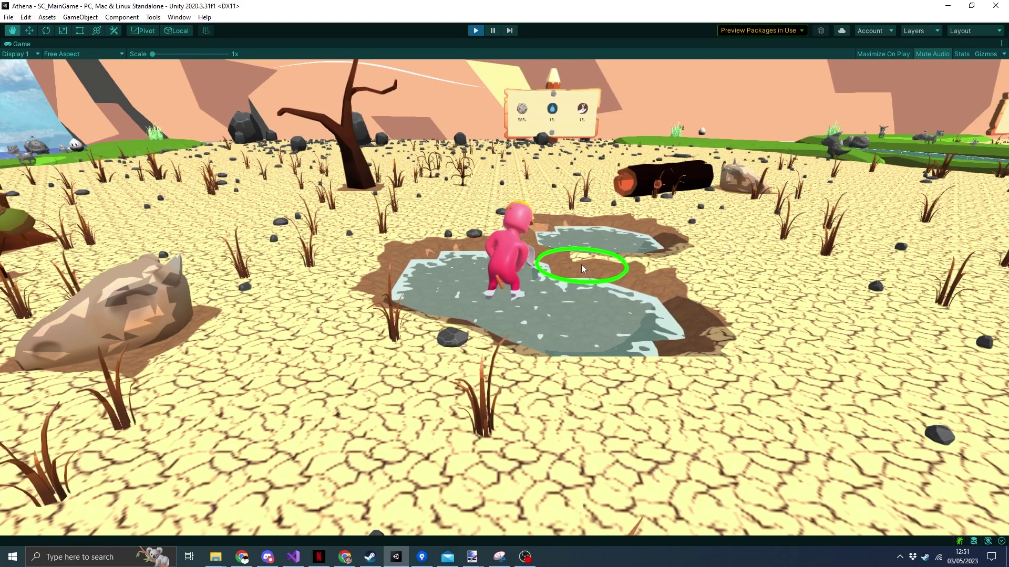
{"action": "left_click", "coordinate": [581, 265]}
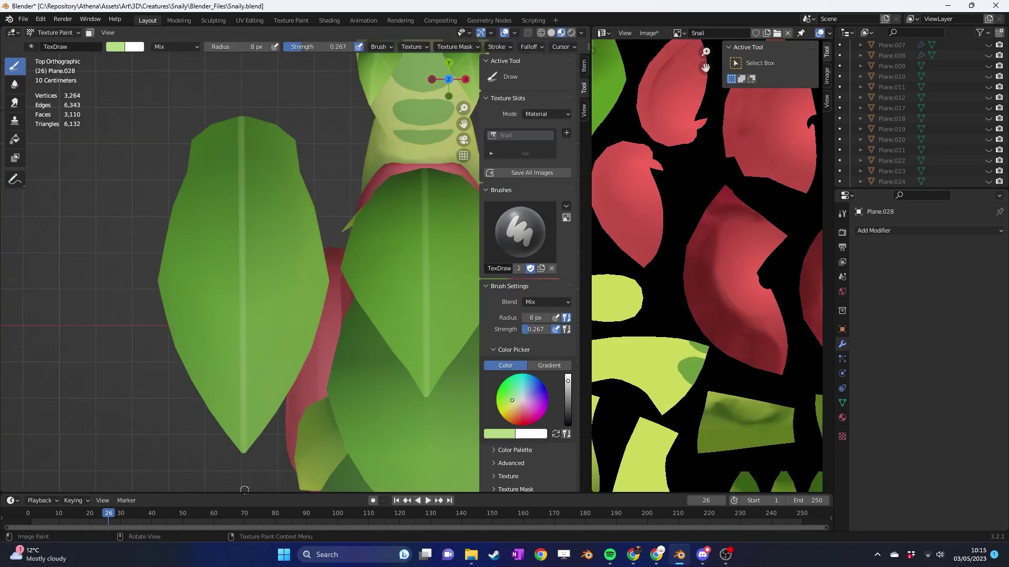
- Paint light green veins on the snail's leaves with the Draw texture brush at radius 4 px and strength 0.222
{"action": "left_click", "coordinate": [515, 33]}
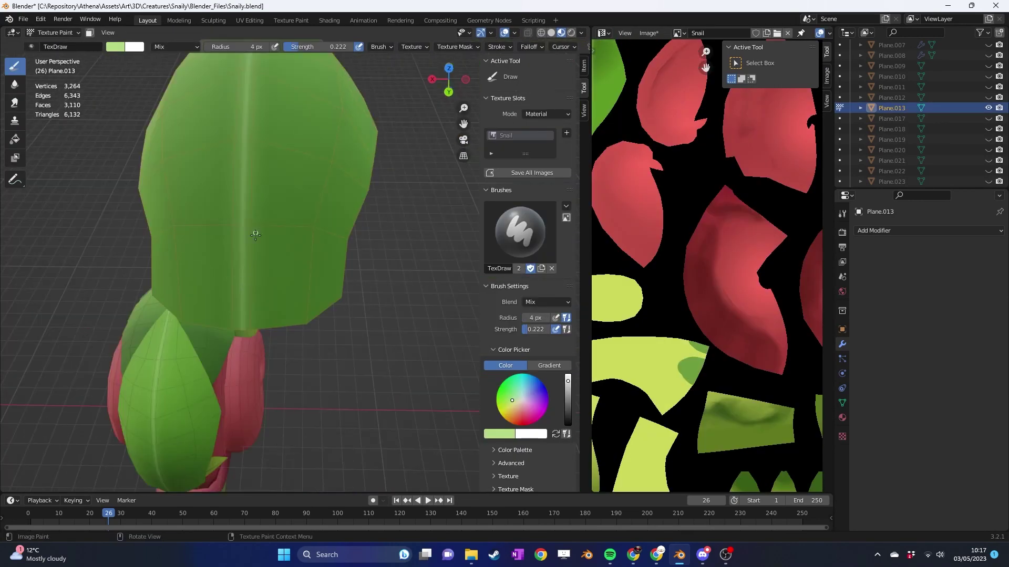
{"action": "left_click_drag", "start_coordinate": [205, 272], "coordinate": [423, 222]}
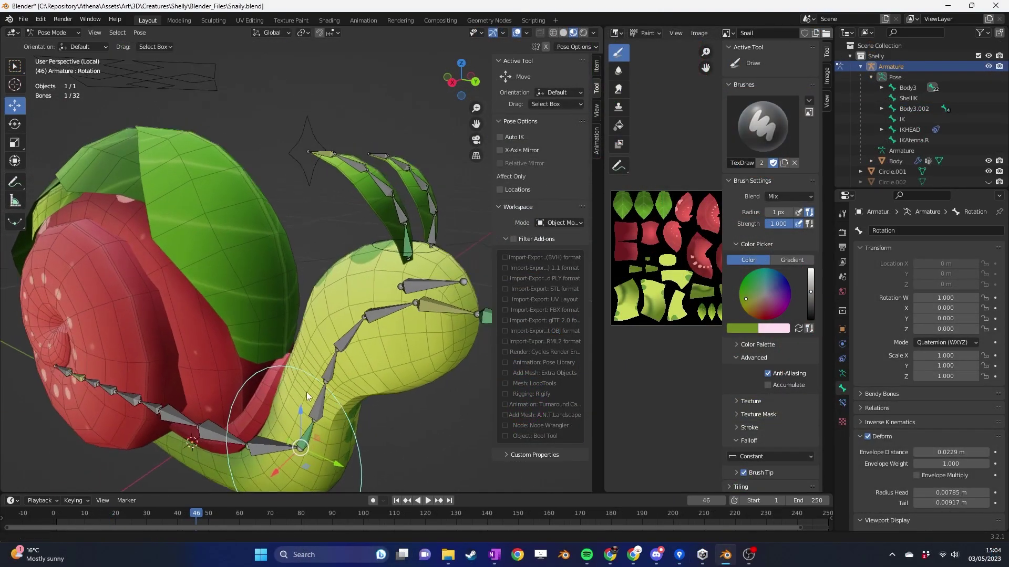
- Try bending the snail's right antenna by moving its IK bone, and rotate the antenna's base bone about 35.2° around Z
{"action": "middle_click_drag", "start_coordinate": [307, 392], "coordinate": [277, 213]}
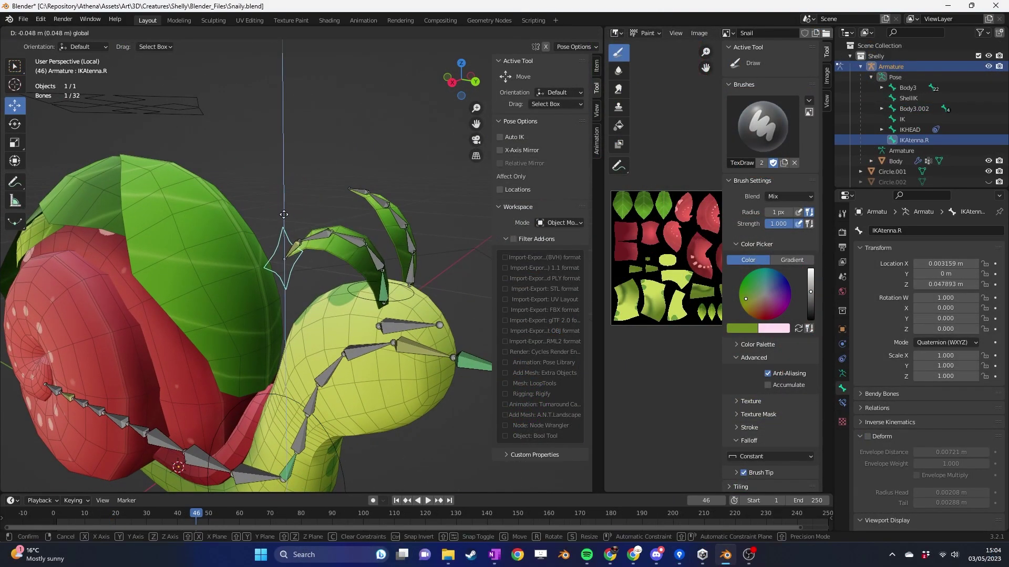
{"action": "left_click", "coordinate": [293, 223]}
{"action": "middle_click_drag", "start_coordinate": [293, 223], "coordinate": [361, 316]}
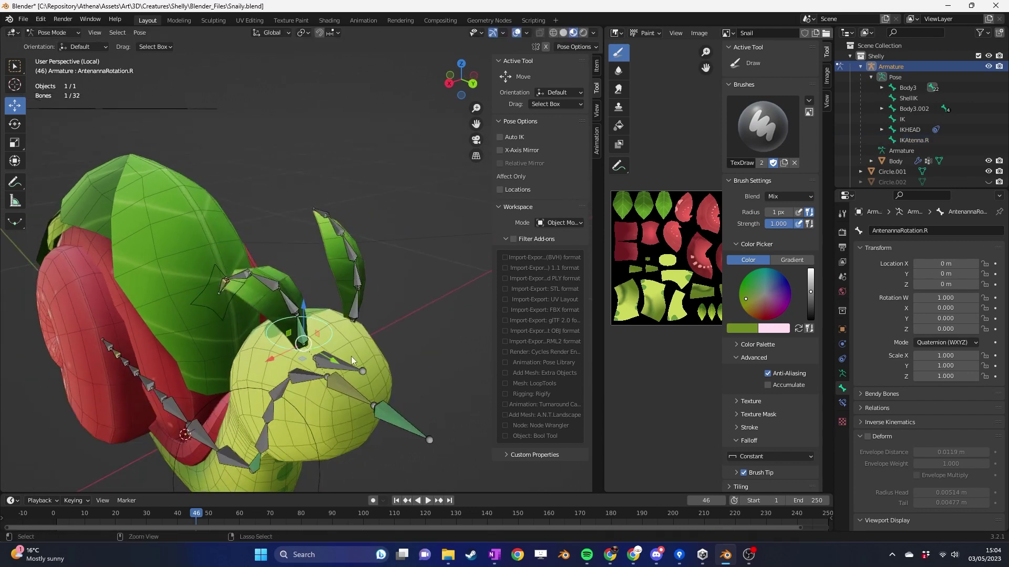
{"action": "scroll", "coordinate": [351, 363], "scroll_direction": "up", "scroll_amount": 1}
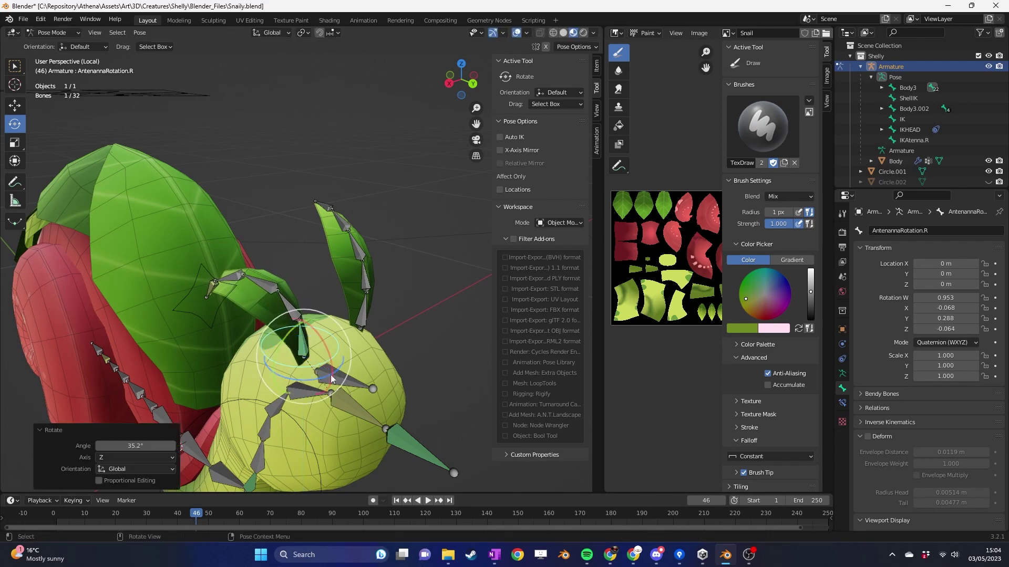
{"action": "scroll", "coordinate": [266, 296], "scroll_direction": "up", "scroll_amount": 4}
{"action": "middle_click_drag", "start_coordinate": [298, 345], "coordinate": [303, 335]}
- Undo the last pose changes to the snail's right antenna
{"action": "key", "text": "ctrl+z"}
{"action": "key", "text": "ctrl+z"}
{"action": "key", "text": "ctrl+z"}
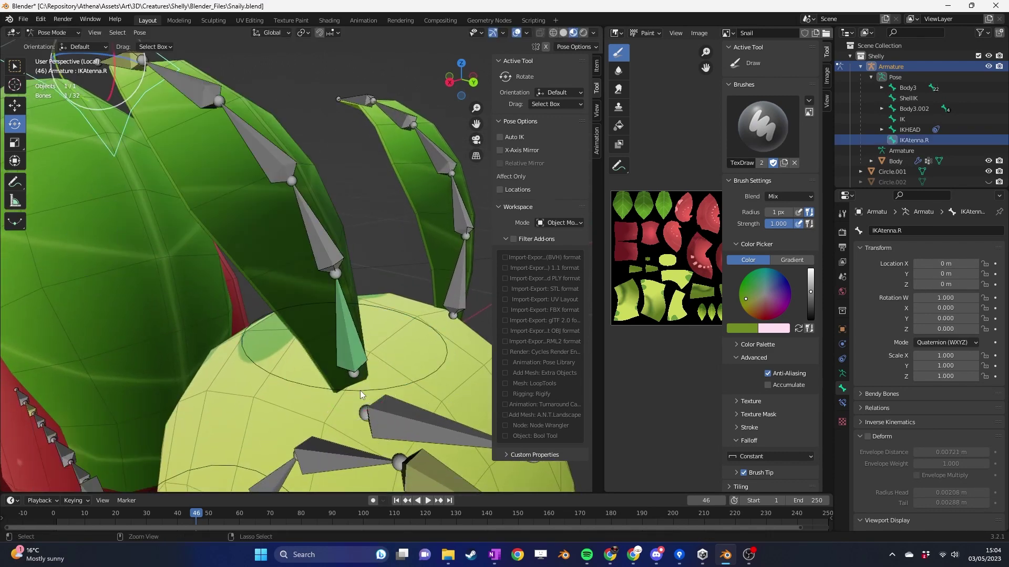
- Move the ShellIK bone above the snail's shell to test how the shell follows it
{"action": "scroll", "coordinate": [333, 355], "scroll_direction": "down", "scroll_amount": 6}
{"action": "middle_click_drag", "start_coordinate": [228, 324], "coordinate": [262, 326]}
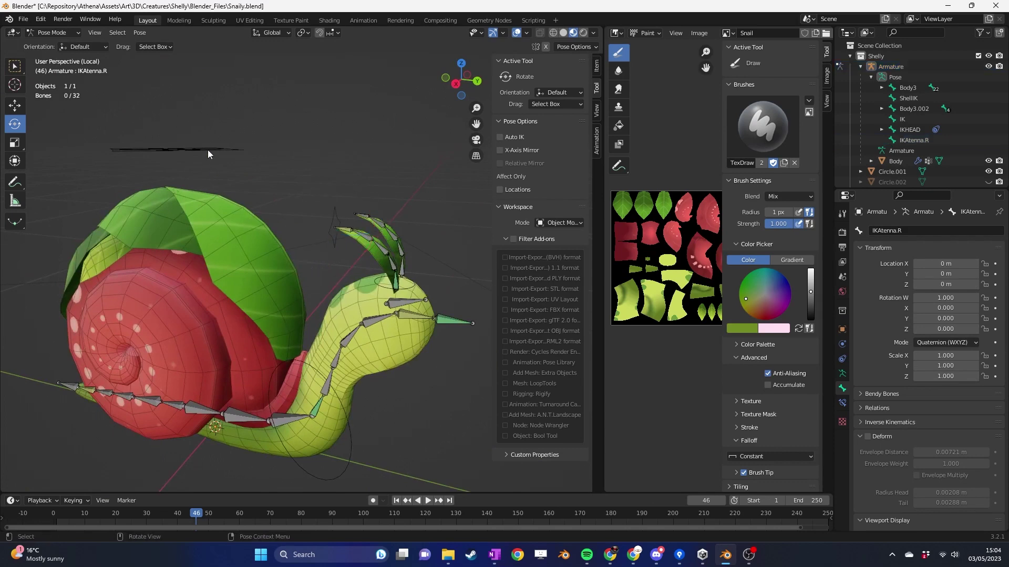
{"action": "left_click", "coordinate": [15, 106]}
{"action": "middle_click_drag", "start_coordinate": [79, 174], "coordinate": [133, 237]}
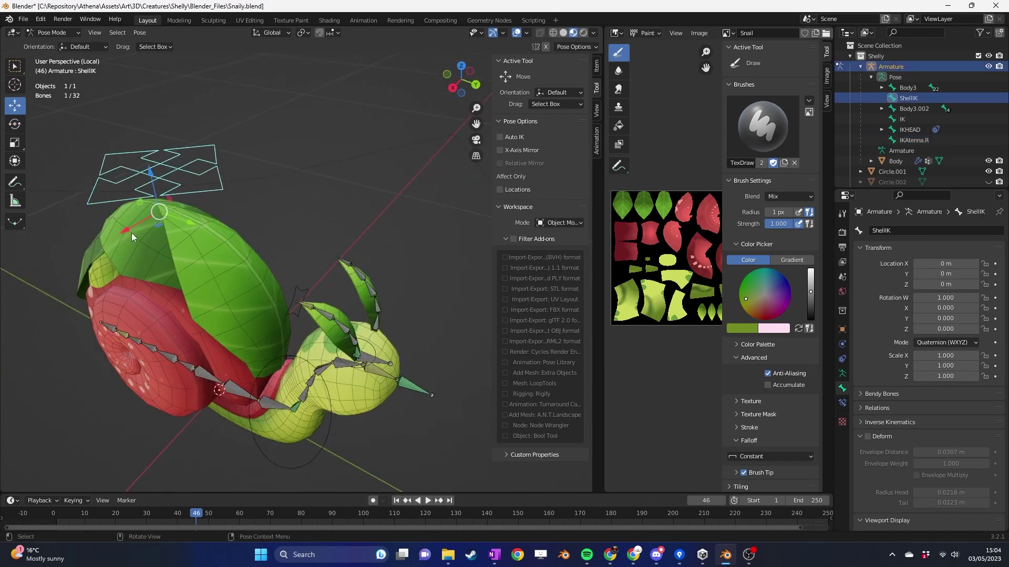
{"action": "left_click_drag", "start_coordinate": [162, 223], "coordinate": [150, 258]}
{"action": "middle_click_drag", "start_coordinate": [160, 264], "coordinate": [169, 187]}
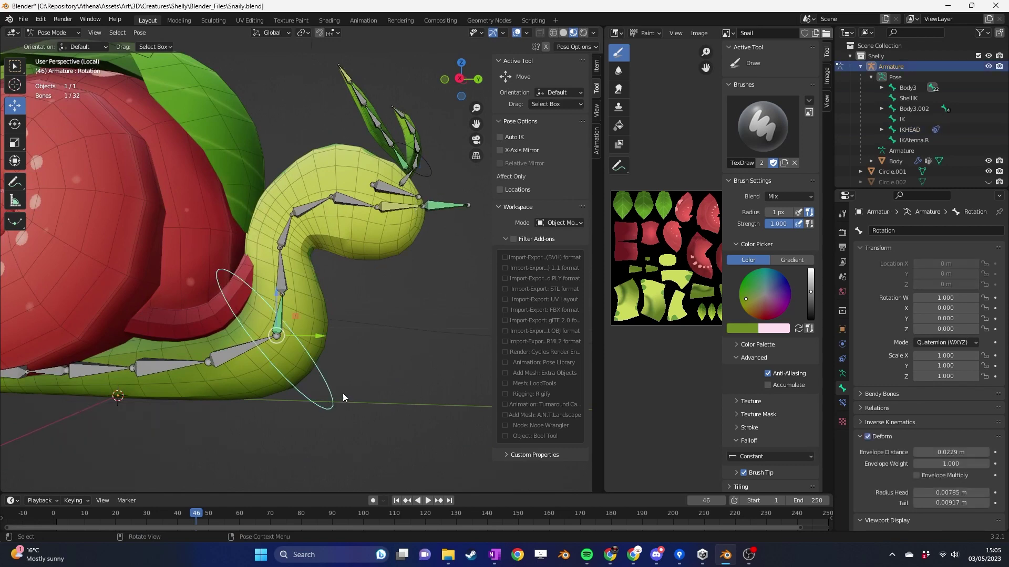
- Rotate the Rotation bone at the base of the snail's neck and check the posed head from several angles
{"action": "middle_click_drag", "start_coordinate": [342, 394], "coordinate": [289, 406]}
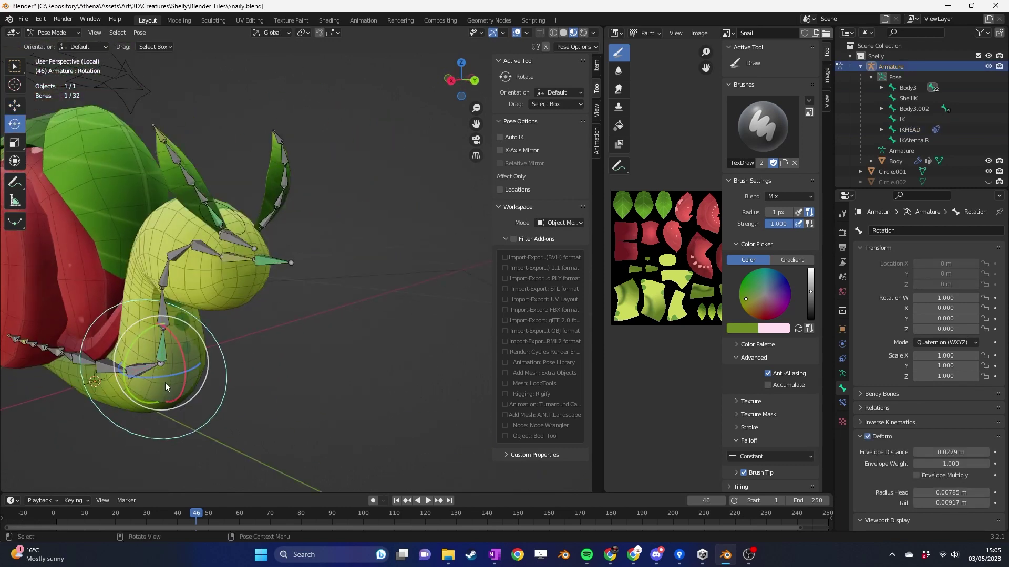
{"action": "left_click_drag", "start_coordinate": [127, 326], "coordinate": [100, 342]}
{"action": "middle_click_drag", "start_coordinate": [143, 348], "coordinate": [281, 292]}
{"action": "left_click", "coordinate": [342, 260]}
{"action": "middle_click_drag", "start_coordinate": [342, 260], "coordinate": [314, 282]}
{"action": "left_click", "coordinate": [343, 337]}
{"action": "middle_click_drag", "start_coordinate": [342, 338], "coordinate": [243, 321]}
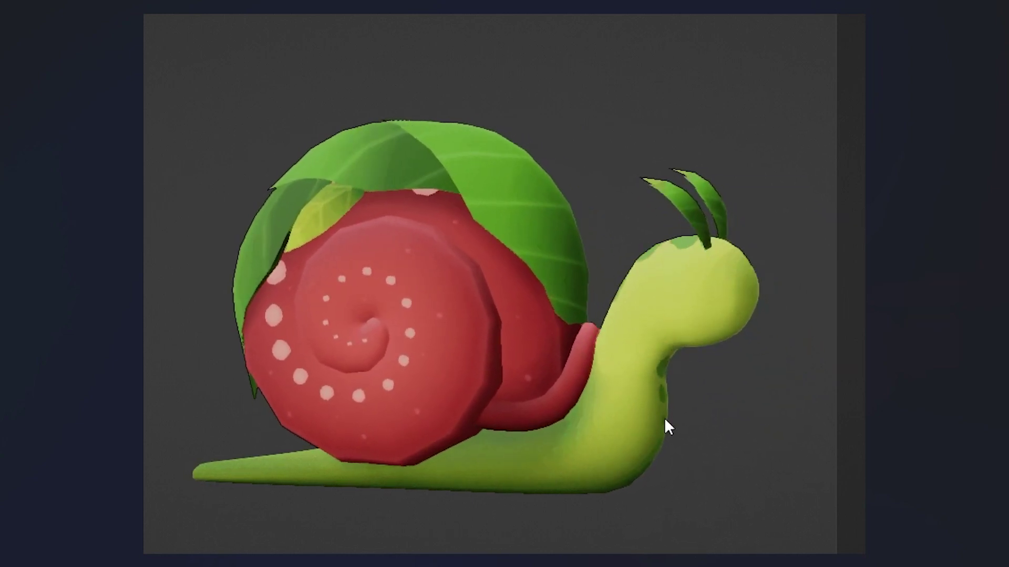
{"action": "left_click_drag", "start_coordinate": [669, 348], "coordinate": [241, 476]}
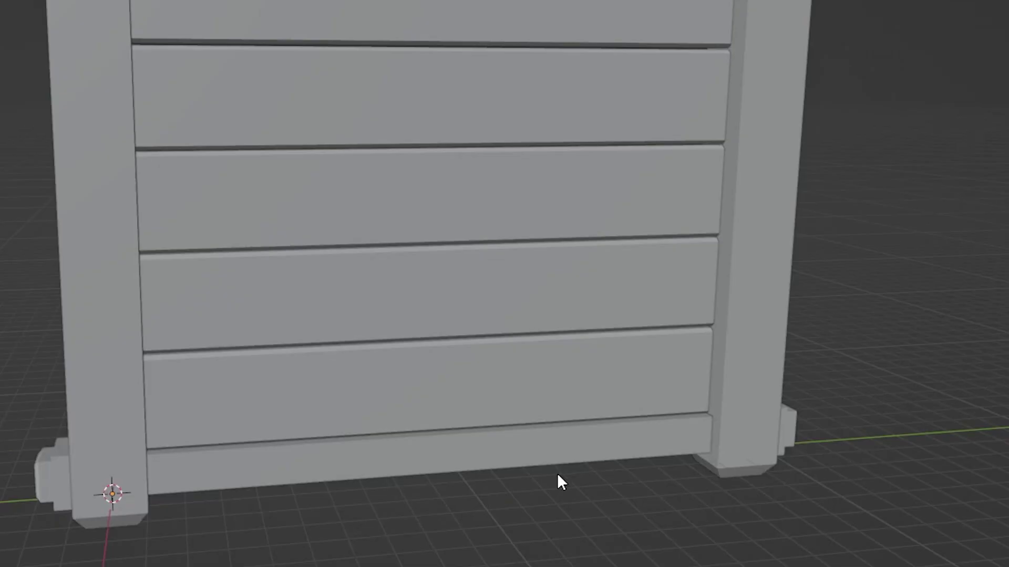
- Examine the plank panel model, its two posts and the small base blocks from several sides and distances
{"action": "scroll", "coordinate": [557, 473], "scroll_direction": "down", "scroll_amount": 5}
{"action": "middle_click_drag", "start_coordinate": [531, 365], "coordinate": [425, 402]}
{"action": "scroll", "coordinate": [426, 408], "scroll_direction": "up", "scroll_amount": 5}
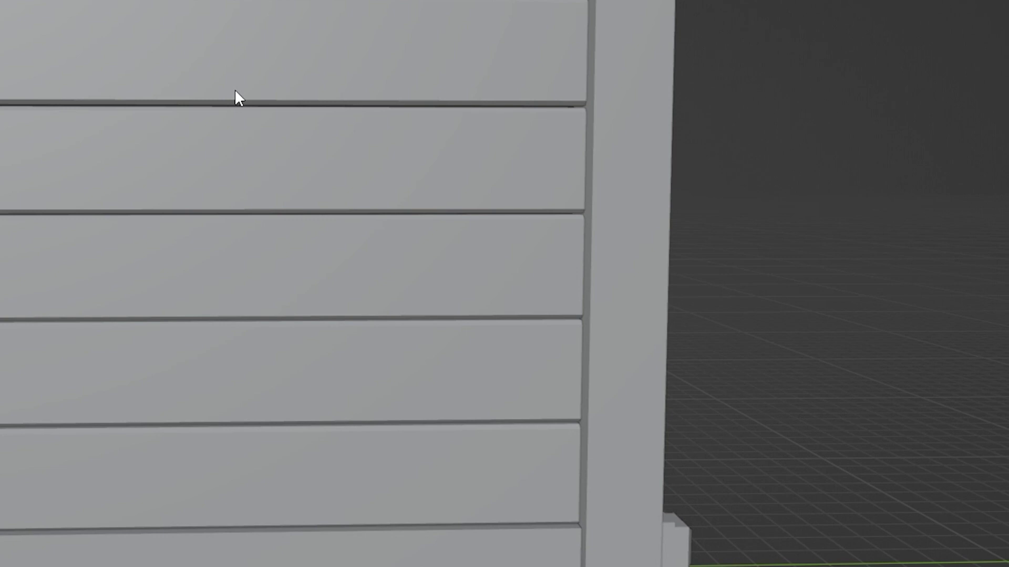
{"action": "scroll", "coordinate": [228, 107], "scroll_direction": "down", "scroll_amount": 5}
{"action": "middle_click_drag", "start_coordinate": [281, 123], "coordinate": [370, 107]}
{"action": "scroll", "coordinate": [283, 196], "scroll_direction": "up", "scroll_amount": 2}
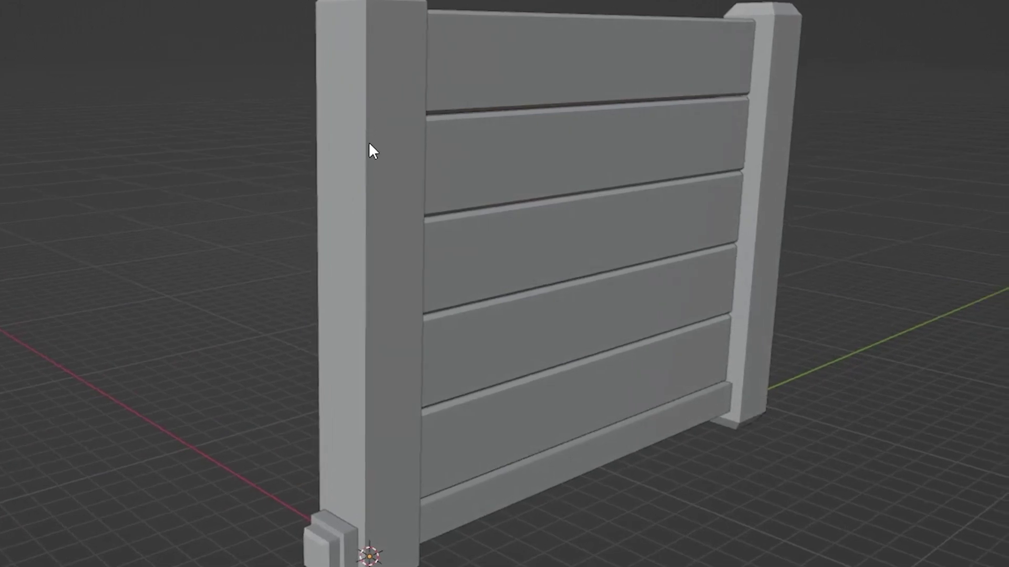
{"action": "middle_click_drag", "start_coordinate": [510, 308], "coordinate": [815, 153]}
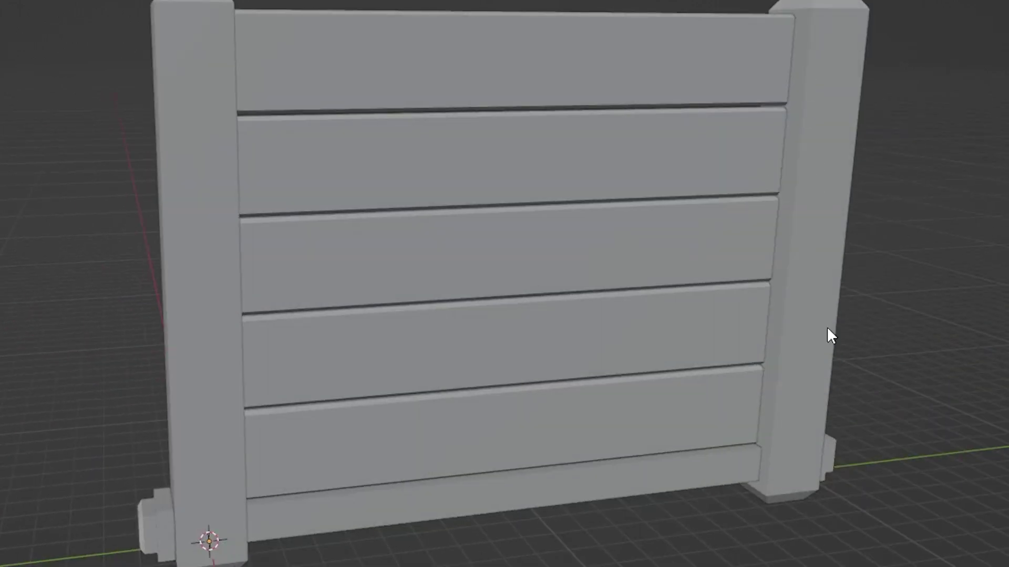
{"action": "scroll", "coordinate": [407, 263], "scroll_direction": "down", "scroll_amount": 3}
{"action": "middle_click_drag", "start_coordinate": [408, 263], "coordinate": [462, 227]}
{"action": "middle_click_drag", "start_coordinate": [578, 281], "coordinate": [475, 300]}
{"action": "scroll", "coordinate": [508, 268], "scroll_direction": "up", "scroll_amount": 4}
{"action": "scroll", "coordinate": [506, 273], "scroll_direction": "down", "scroll_amount": 5}
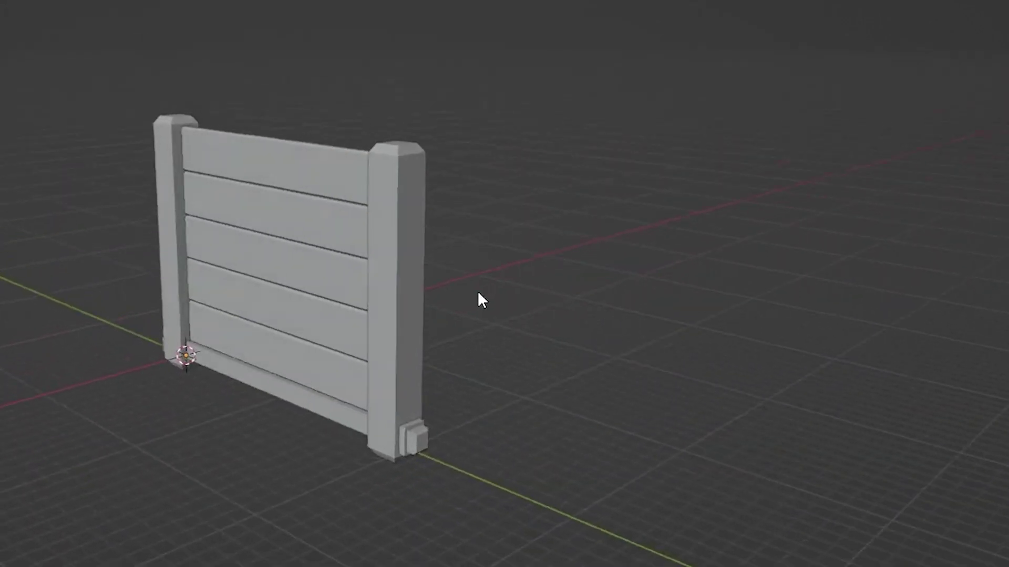
{"action": "scroll", "coordinate": [477, 232], "scroll_direction": "up", "scroll_amount": 2}
{"action": "middle_click_drag", "start_coordinate": [484, 213], "coordinate": [395, 312]}
{"action": "scroll", "coordinate": [386, 309], "scroll_direction": "up", "scroll_amount": 3}
{"action": "middle_click_drag", "start_coordinate": [604, 306], "coordinate": [356, 315]}
{"action": "scroll", "coordinate": [356, 316], "scroll_direction": "up", "scroll_amount": 3}
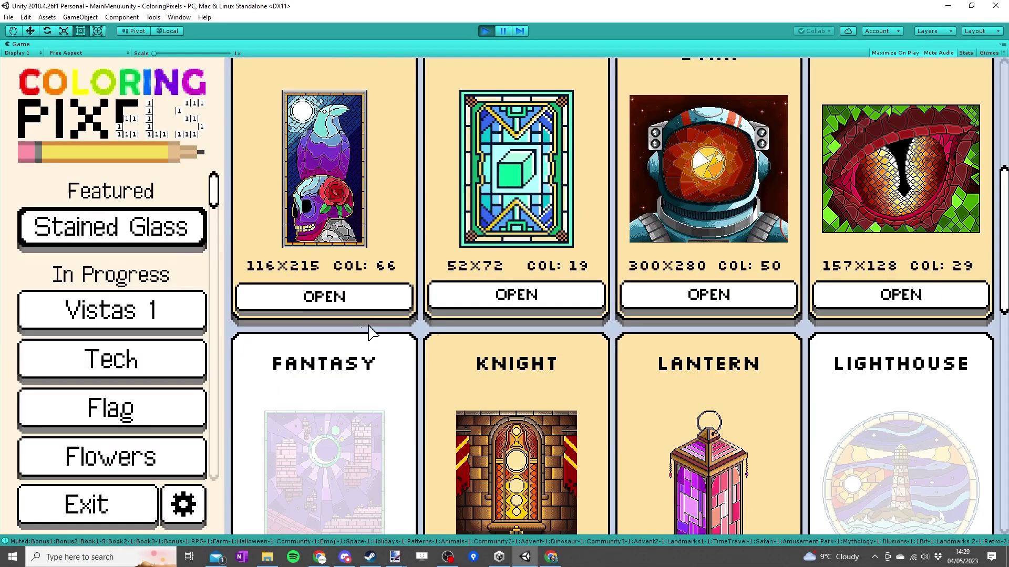
- Browse the Stained Glass levels in the Coloring Pixels menu, and select all the images in the Stained Glass Final folder
{"action": "scroll", "coordinate": [574, 282], "scroll_direction": "up", "scroll_amount": 5}
{"action": "scroll", "coordinate": [555, 266], "scroll_direction": "down", "scroll_amount": 10}
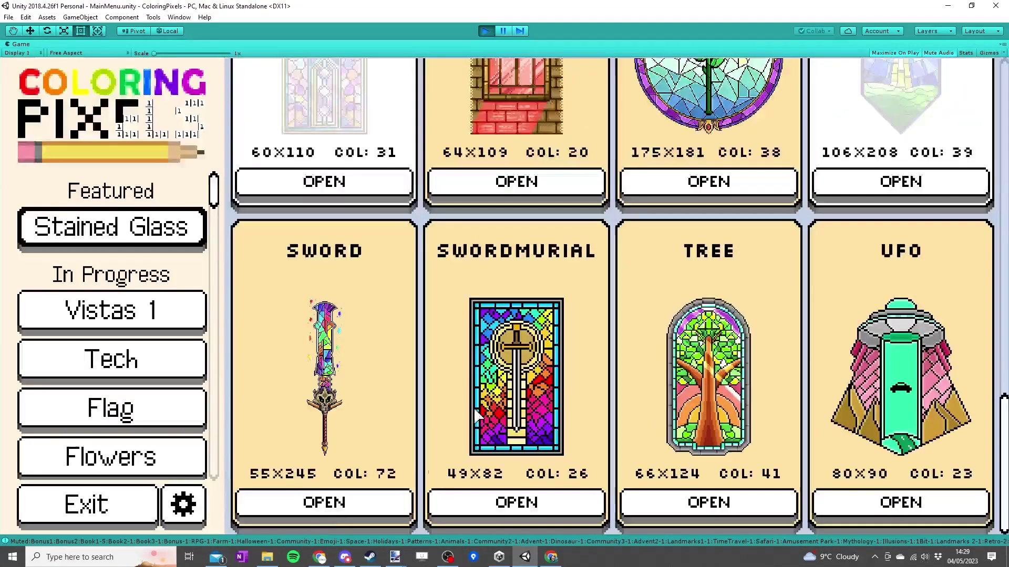
{"action": "left_click", "coordinate": [266, 560]}
{"action": "left_click_drag", "start_coordinate": [549, 126], "coordinate": [596, 124]}
{"action": "left_click_drag", "start_coordinate": [389, 427], "coordinate": [756, 228]}
{"action": "left_click_drag", "start_coordinate": [682, 126], "coordinate": [694, 129]}
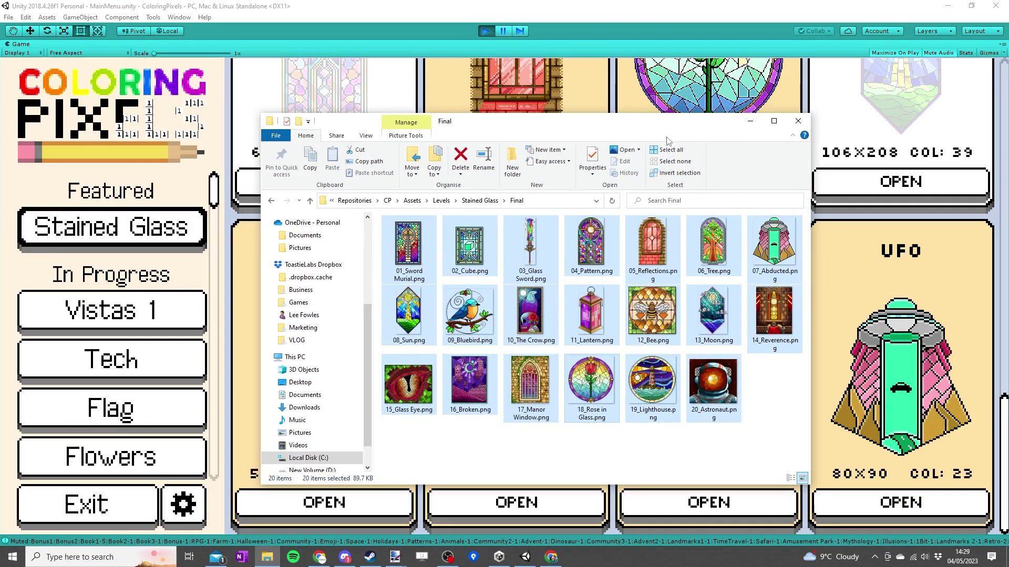
- Return to the Coloring Pixels game view and stop play mode
{"action": "left_click", "coordinate": [110, 512]}
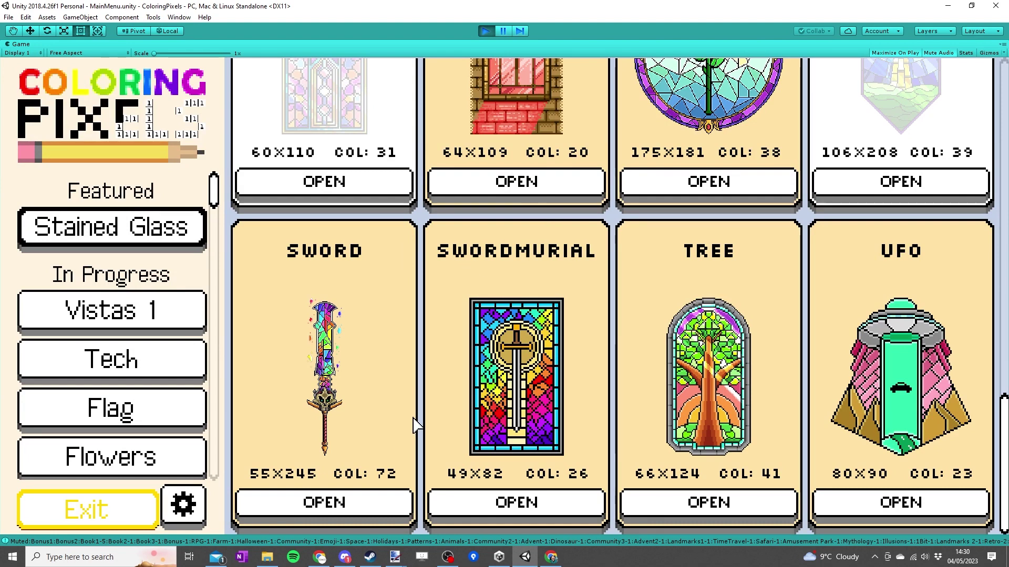
{"action": "key", "text": "ctrl+p"}
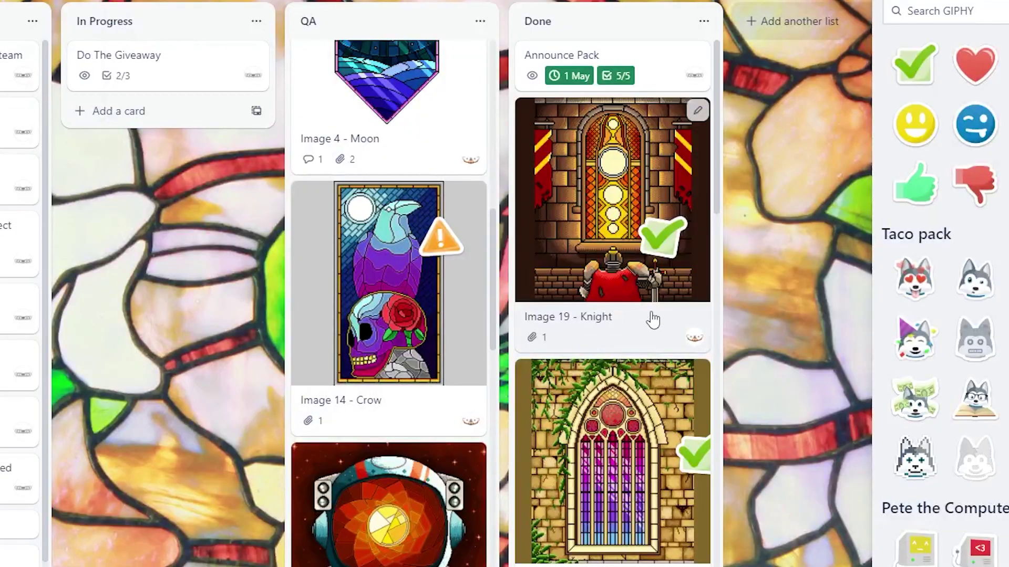
- Review the Done cards, add a green tick sticker to the Image 5 - Astronaut card and move it from QA to Done
{"action": "scroll", "coordinate": [654, 319], "scroll_direction": "down", "scroll_amount": 20}
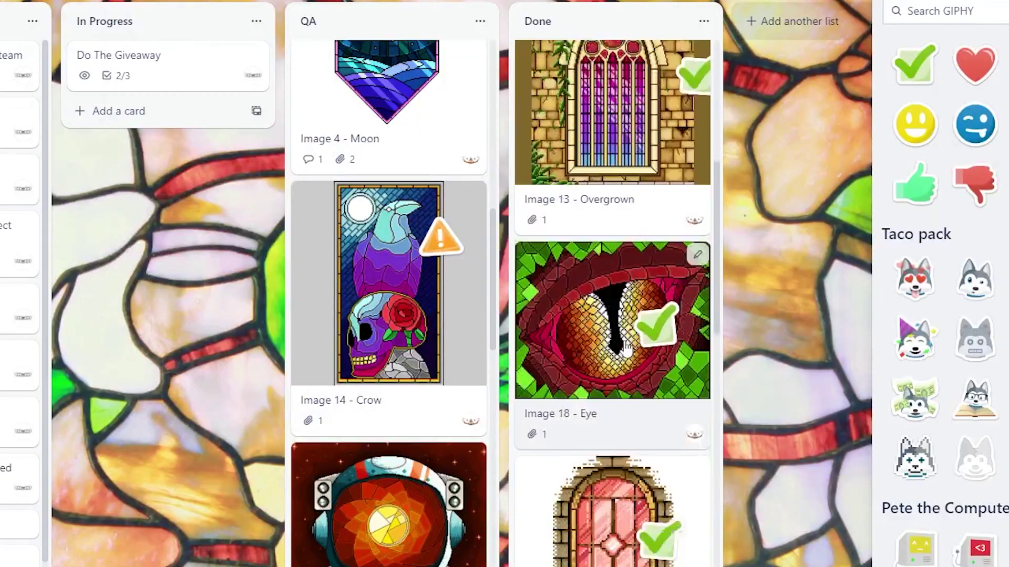
{"action": "scroll", "coordinate": [625, 349], "scroll_direction": "down", "scroll_amount": 3}
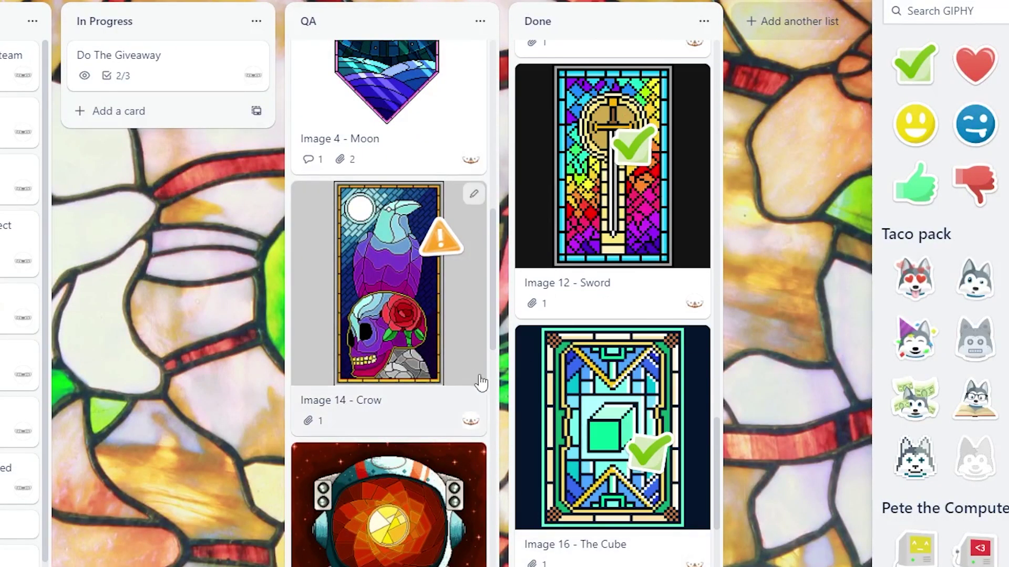
{"action": "scroll", "coordinate": [567, 362], "scroll_direction": "down", "scroll_amount": 1}
{"action": "scroll", "coordinate": [428, 384], "scroll_direction": "down", "scroll_amount": 2}
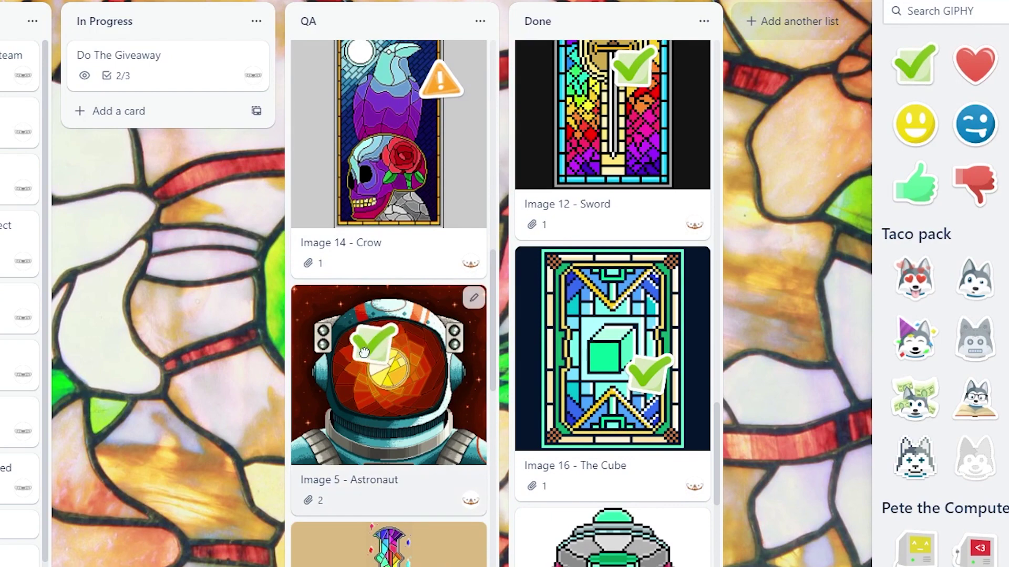
{"action": "left_click_drag", "start_coordinate": [429, 440], "coordinate": [651, 504]}
- Look through the remaining QA cards on the board, from the Sun and Moon to the Sword and Sci-Fi images
{"action": "scroll", "coordinate": [432, 372], "scroll_direction": "down", "scroll_amount": 6}
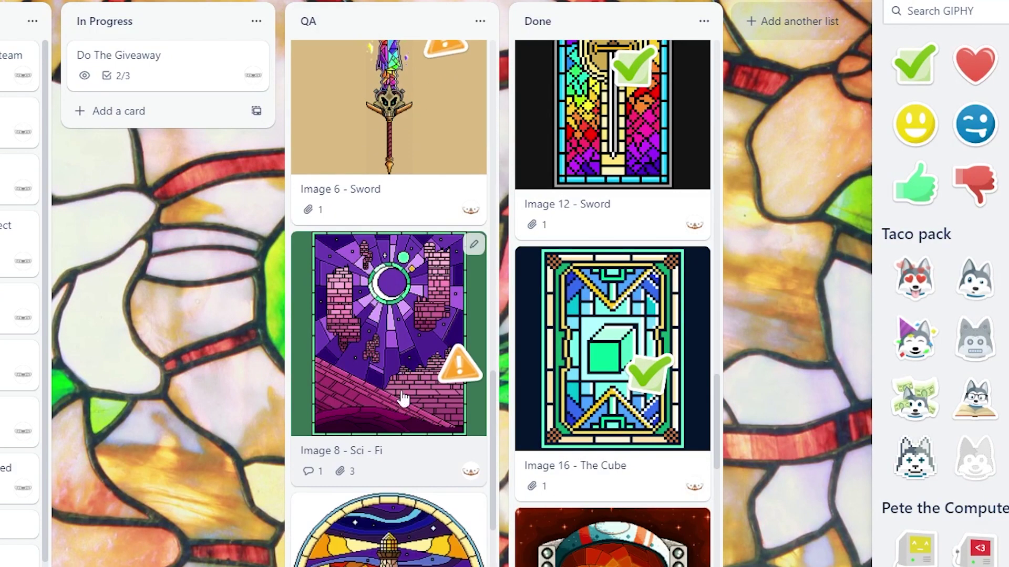
{"action": "scroll", "coordinate": [447, 440], "scroll_direction": "up", "scroll_amount": 20}
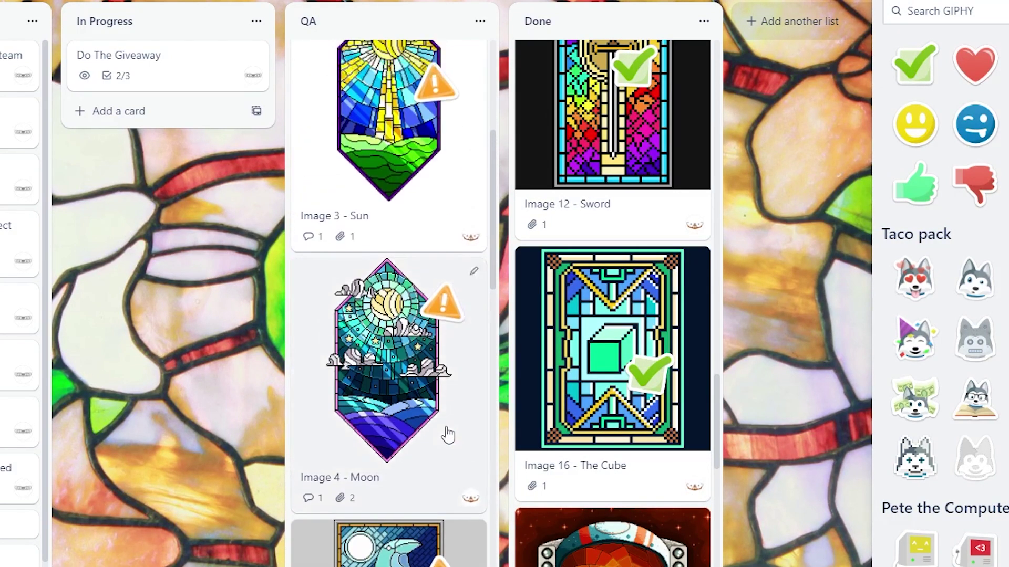
{"action": "scroll", "coordinate": [391, 147], "scroll_direction": "down", "scroll_amount": 20}
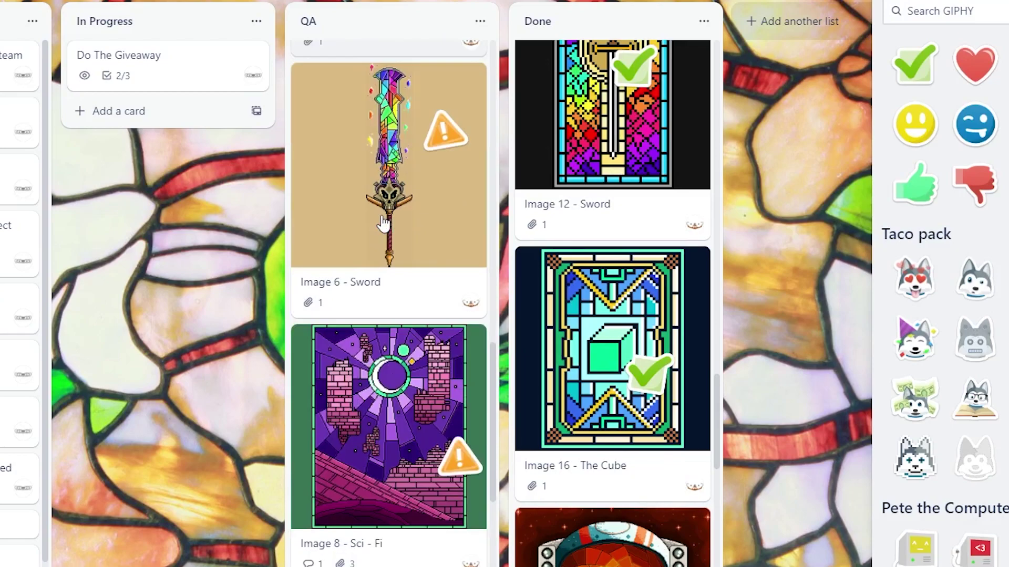
{"action": "scroll", "coordinate": [372, 376], "scroll_direction": "up", "scroll_amount": 8}
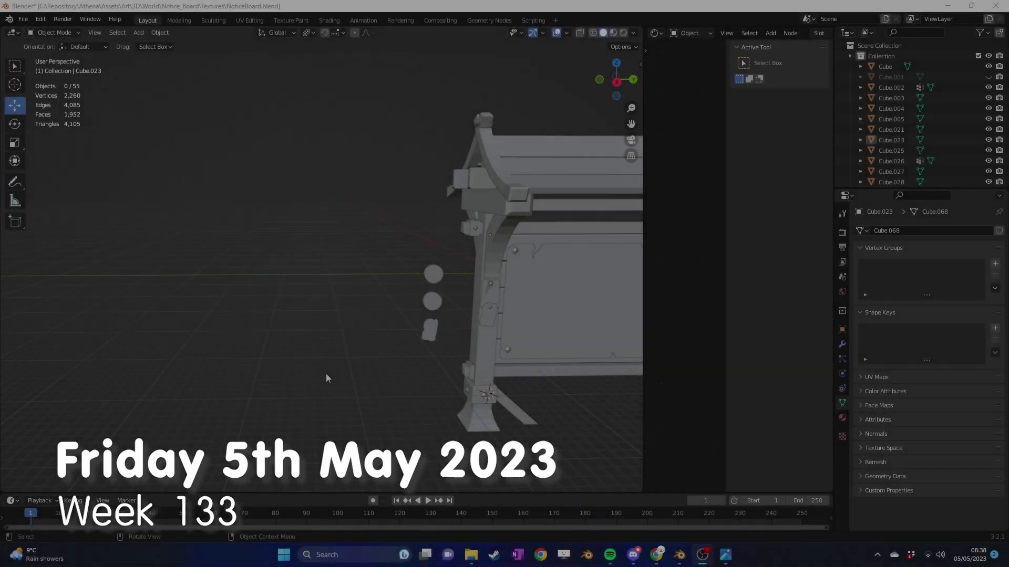
- In Blender, inspect the notice board model's post and the rope curve coiled round its round knob from several angles
{"action": "middle_click_drag", "start_coordinate": [419, 374], "coordinate": [383, 351]}
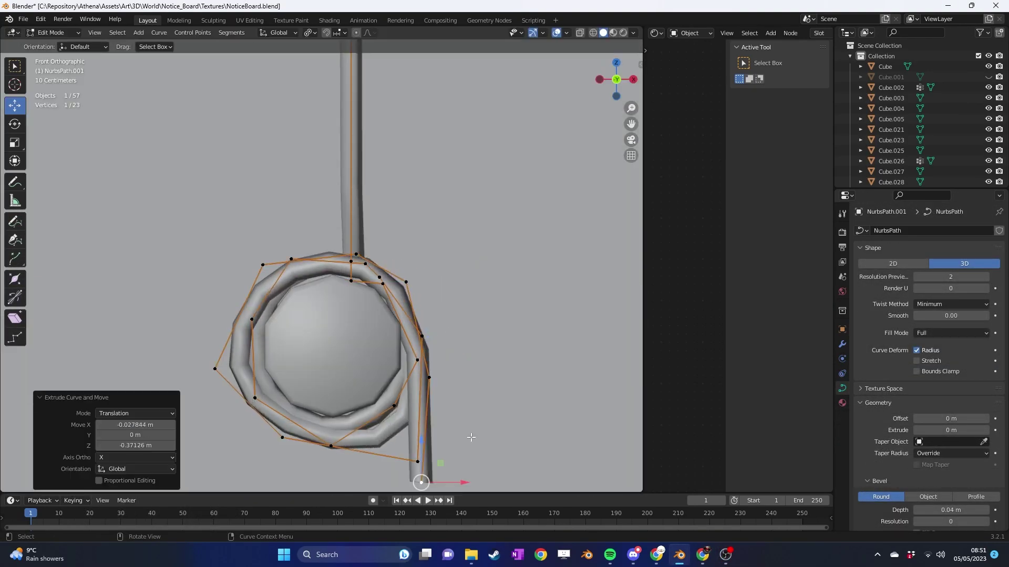
{"action": "middle_click_drag", "start_coordinate": [471, 437], "coordinate": [476, 434]}
{"action": "left_click_drag", "start_coordinate": [326, 345], "coordinate": [364, 357]}
{"action": "middle_click_drag", "start_coordinate": [364, 358], "coordinate": [364, 304]}
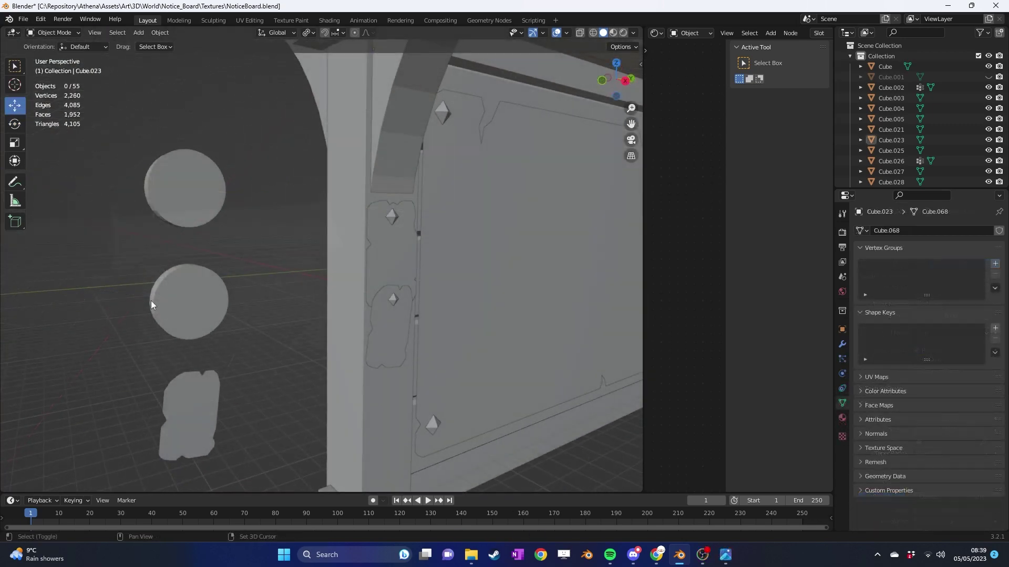
- Frame the notice board's hanging discs and place the IMG_3231.heic photo of the engraved wood slice beside them
{"action": "middle_click_drag", "start_coordinate": [152, 305], "coordinate": [207, 296], "text": "shift"}
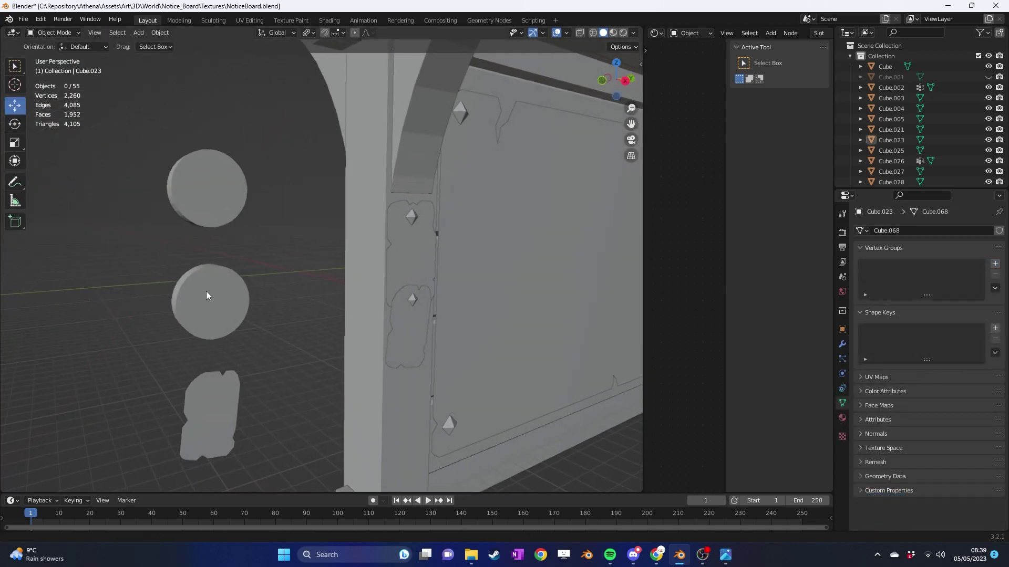
{"action": "scroll", "coordinate": [271, 301], "scroll_direction": "down", "scroll_amount": 3}
{"action": "left_click_drag", "start_coordinate": [0, 252], "coordinate": [459, 84]}
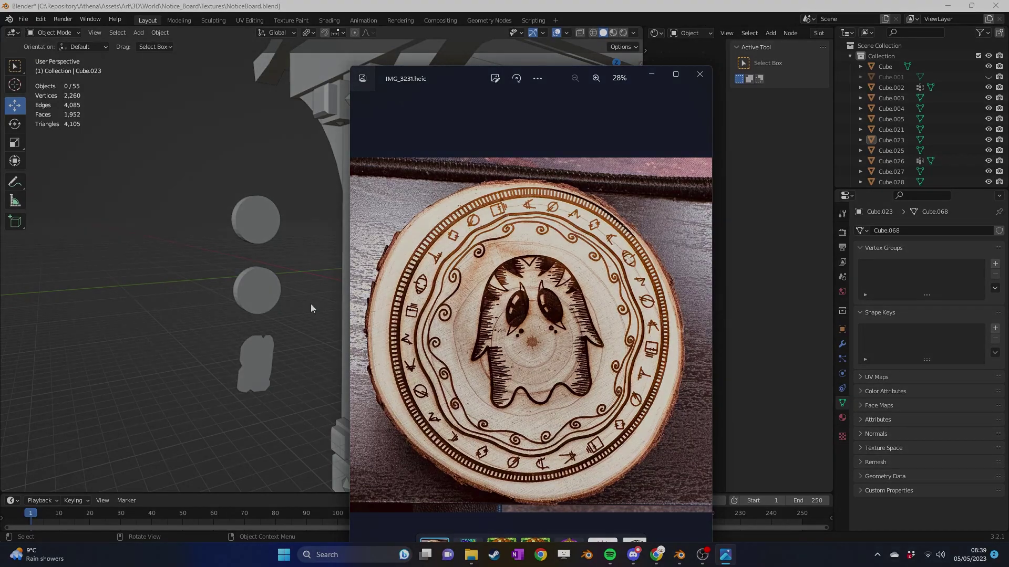
- Switch from Texture Paint to Object Mode and delete the plain white roof panel floating in front of the notice board
{"action": "mouse_move", "coordinate": [368, 331]}
{"action": "middle_mouse_down"}
{"action": "mouse_move", "coordinate": [326, 336]}
{"action": "mouse_move", "coordinate": [294, 326]}
{"action": "mouse_move", "coordinate": [175, 345]}
{"action": "mouse_move", "coordinate": [337, 345]}
{"action": "mouse_move", "coordinate": [317, 369]}
{"action": "mouse_move", "coordinate": [246, 372]}
{"action": "middle_mouse_up"}
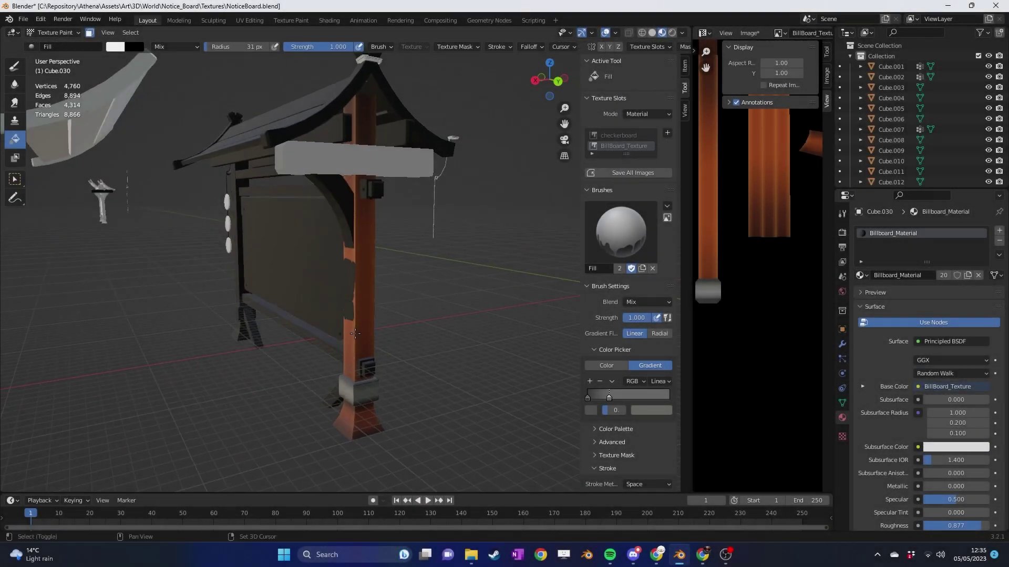
{"action": "key", "text": "ctrl+Tab"}
{"action": "left_click", "coordinate": [318, 374]}
{"action": "middle_click_drag", "start_coordinate": [367, 349], "coordinate": [315, 252]}
{"action": "left_click", "coordinate": [293, 221]}
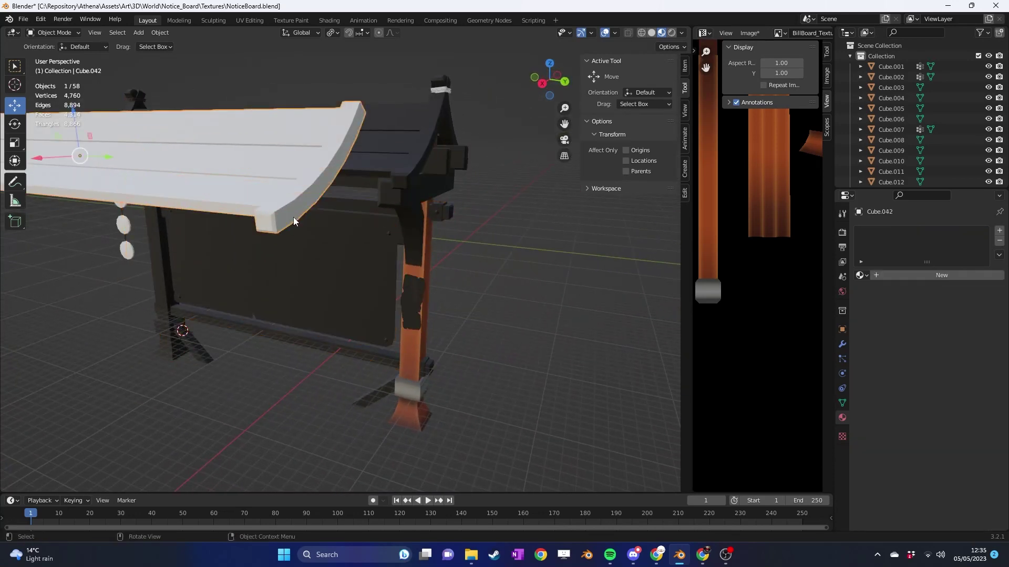
{"action": "key", "text": "x"}
{"action": "left_click", "coordinate": [279, 214]}
- Select the notice board's main frame object and widen the image editor to show more of the billboard texture
{"action": "middle_click_drag", "start_coordinate": [279, 214], "coordinate": [396, 288]}
{"action": "scroll", "coordinate": [420, 304], "scroll_direction": "up", "scroll_amount": 5}
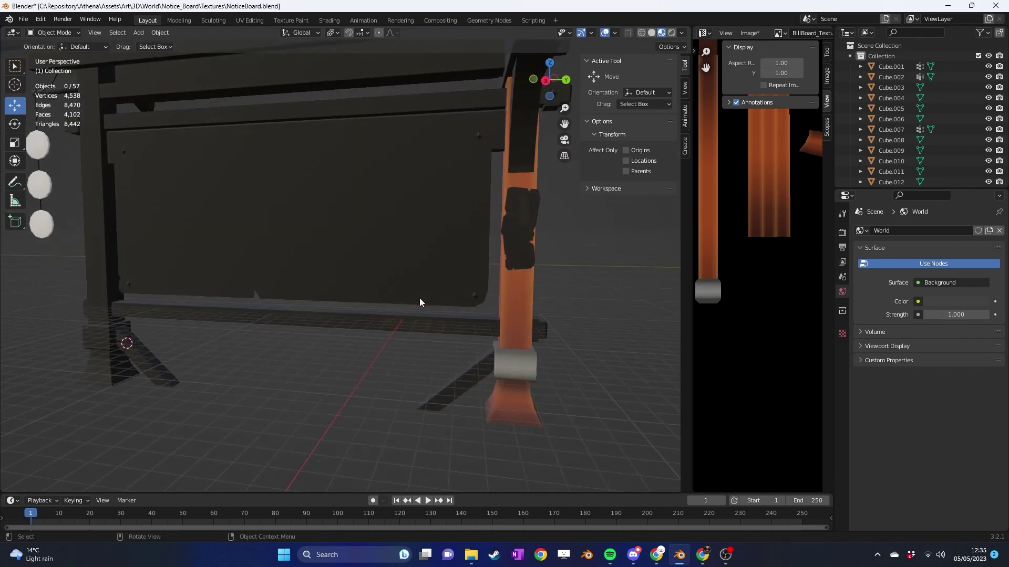
{"action": "left_click", "coordinate": [513, 311]}
{"action": "left_click", "coordinate": [108, 252]}
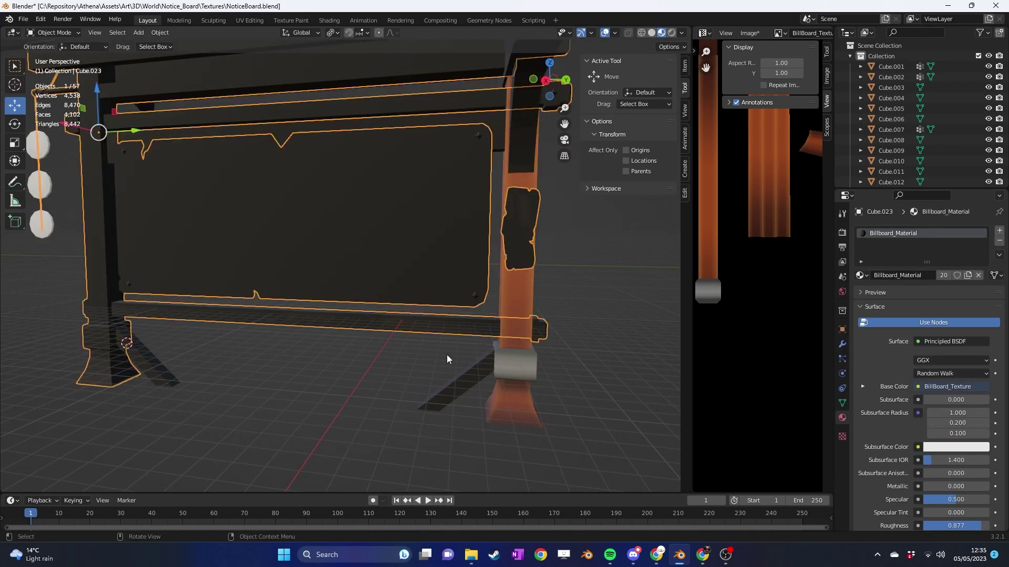
{"action": "middle_click_drag", "start_coordinate": [474, 356], "coordinate": [408, 389], "text": "shift"}
{"action": "left_click_drag", "start_coordinate": [692, 366], "coordinate": [576, 341]}
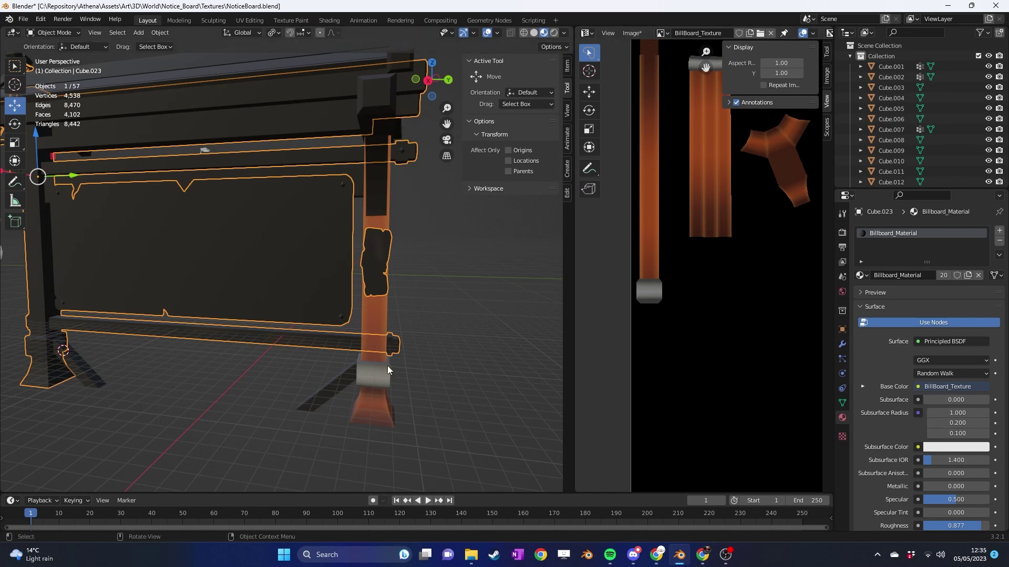
- Inspect the orange textured post and select the curved roof bracket attached to it
{"action": "scroll", "coordinate": [387, 370], "scroll_direction": "up", "scroll_amount": 1}
{"action": "scroll", "coordinate": [394, 355], "scroll_direction": "down", "scroll_amount": 2}
{"action": "middle_click_drag", "start_coordinate": [399, 338], "coordinate": [324, 319]}
{"action": "left_click", "coordinate": [384, 257]}
{"action": "middle_click_drag", "start_coordinate": [385, 257], "coordinate": [368, 277]}
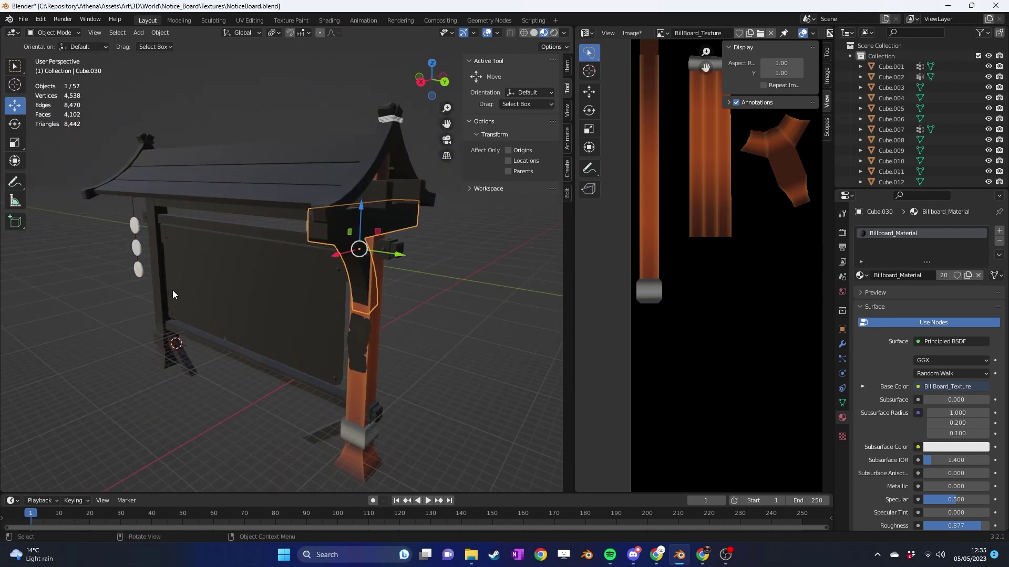
- In Edit Mode on the frame object, delete the linked geometry of the dark untextured post opposite the orange one
{"action": "middle_click_drag", "start_coordinate": [272, 370], "coordinate": [184, 326]}
{"action": "left_click", "coordinate": [199, 337]}
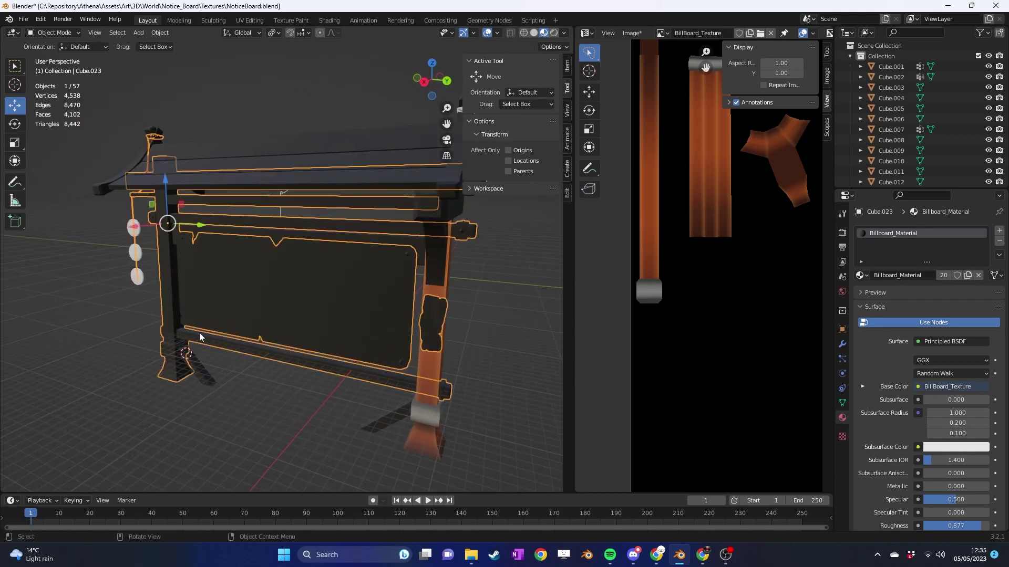
{"action": "key", "text": "Tab"}
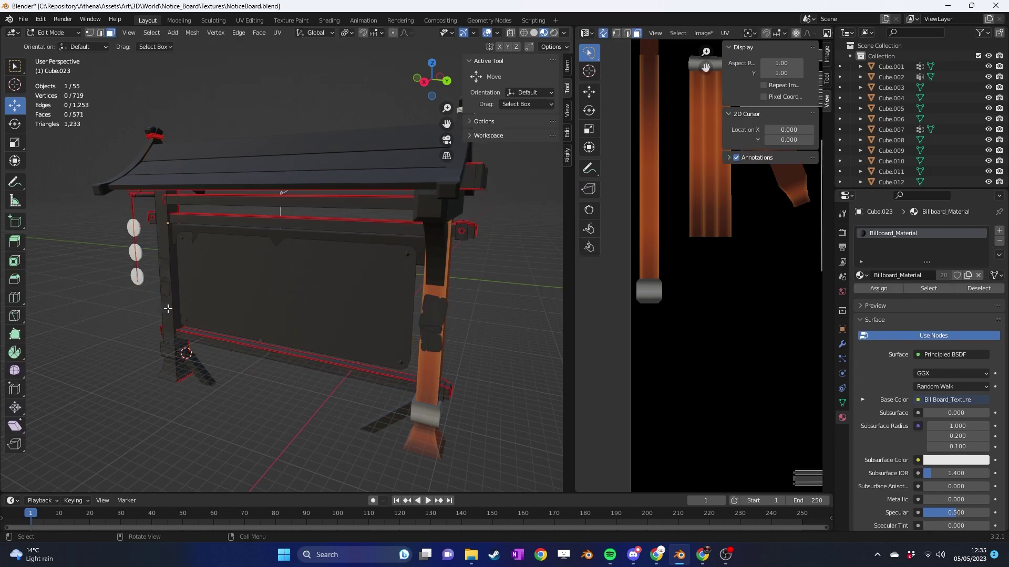
{"action": "key", "text": "l"}
{"action": "key", "text": "x"}
{"action": "left_click", "coordinate": [168, 309]}
{"action": "middle_click_drag", "start_coordinate": [168, 308], "coordinate": [369, 389]}
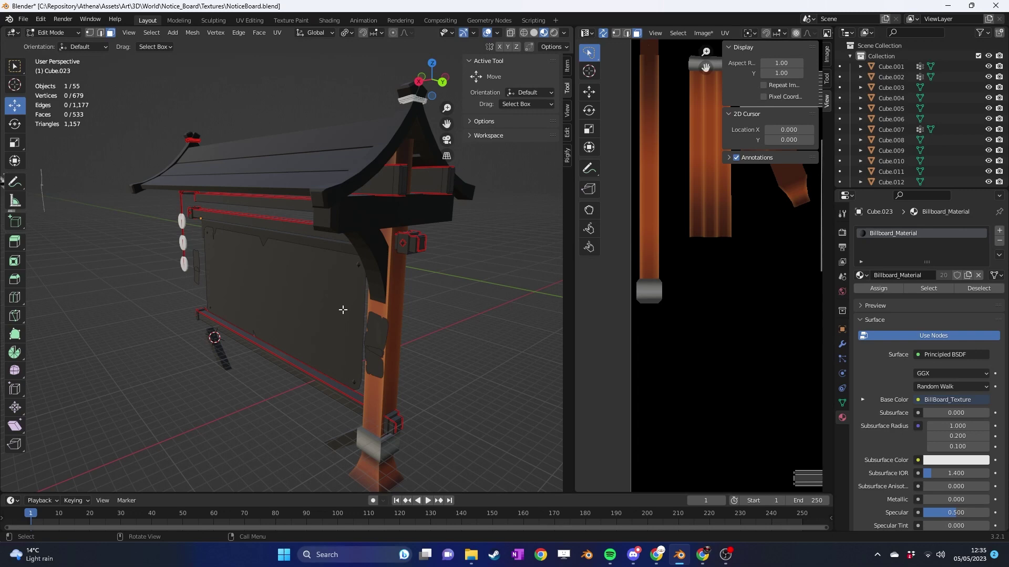
{"action": "mouse_move", "coordinate": [343, 310]}
{"action": "middle_mouse_down"}
{"action": "mouse_move", "coordinate": [401, 314]}
{"action": "mouse_move", "coordinate": [374, 313]}
{"action": "mouse_move", "coordinate": [388, 322]}
{"action": "mouse_move", "coordinate": [351, 337]}
{"action": "mouse_move", "coordinate": [372, 338]}
{"action": "mouse_move", "coordinate": [282, 342]}
{"action": "mouse_move", "coordinate": [360, 337]}
{"action": "mouse_move", "coordinate": [337, 332]}
{"action": "middle_mouse_up"}
{"action": "key", "text": "ctrl+Tab"}
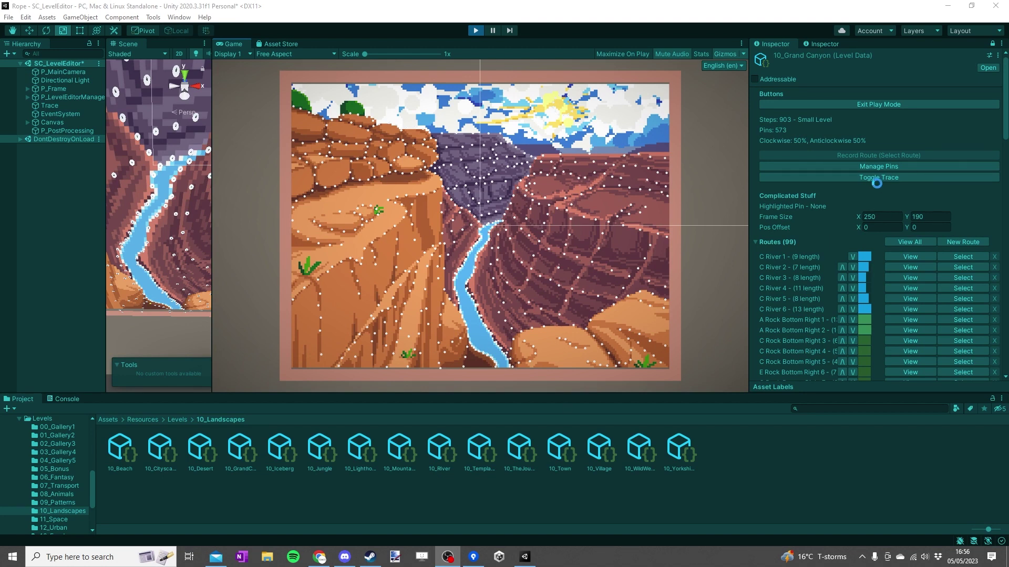
- In Unity's Rope level editor, show all routes of the Grand Canyon level and compare them with and without the trace image
{"action": "left_click", "coordinate": [875, 179]}
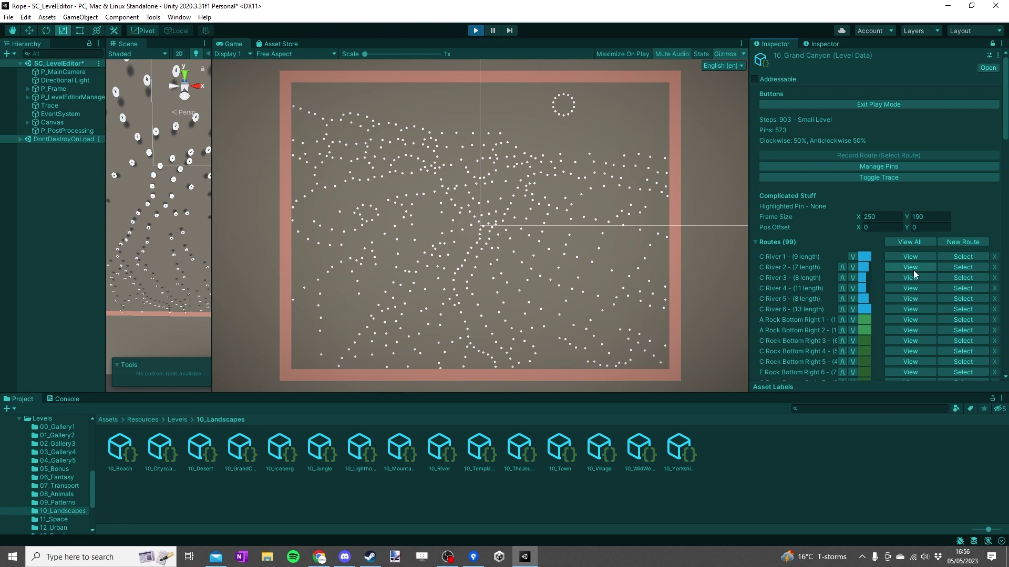
{"action": "left_click", "coordinate": [901, 244]}
{"action": "left_click", "coordinate": [886, 179]}
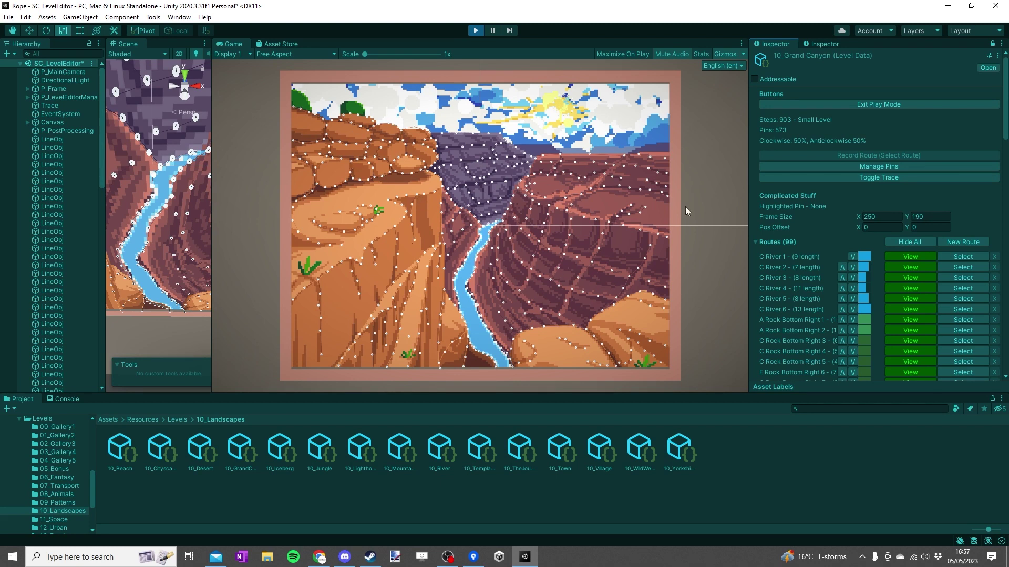
{"action": "left_click", "coordinate": [890, 177]}
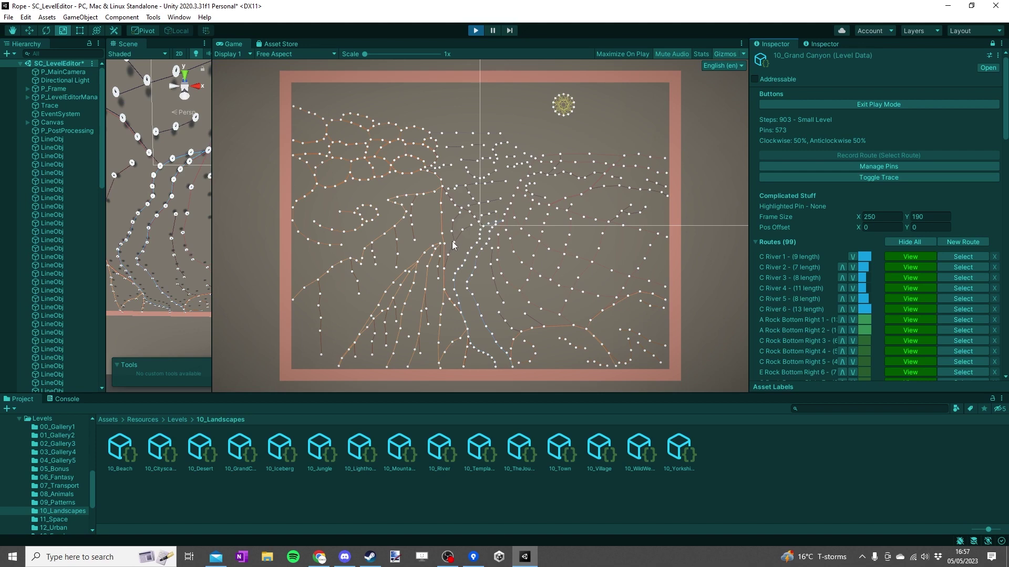
- Exit play mode, open the 10_WildWest level for editing and toggle its trace image
{"action": "left_click", "coordinate": [475, 31]}
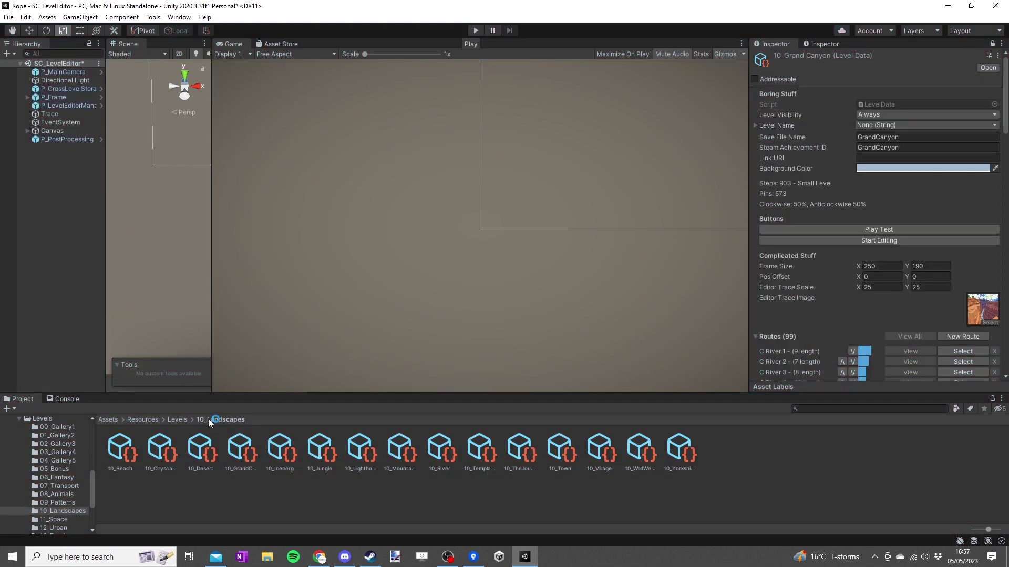
{"action": "double_click", "coordinate": [646, 459]}
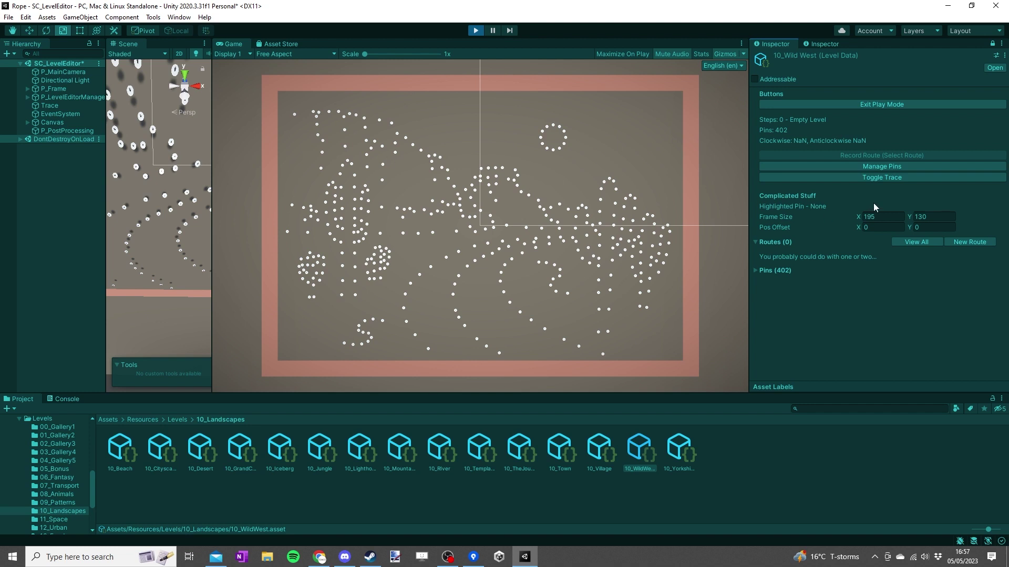
{"action": "left_click", "coordinate": [879, 180]}
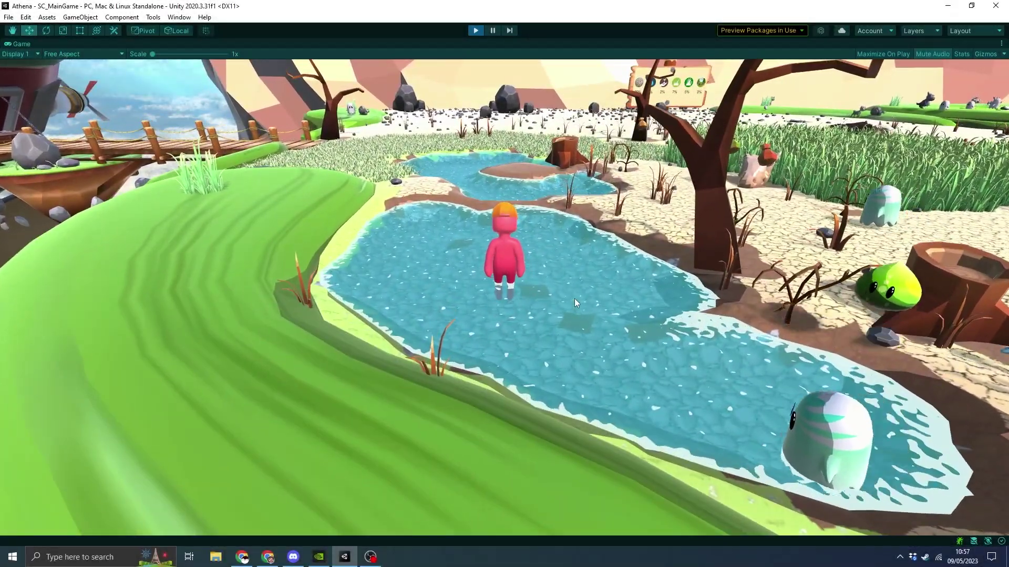
- Playtest Athena by running the character through the near pond, out onto the cracked ground and back into the water
{"action": "key", "text": "w"}
{"action": "key", "text": "a"}
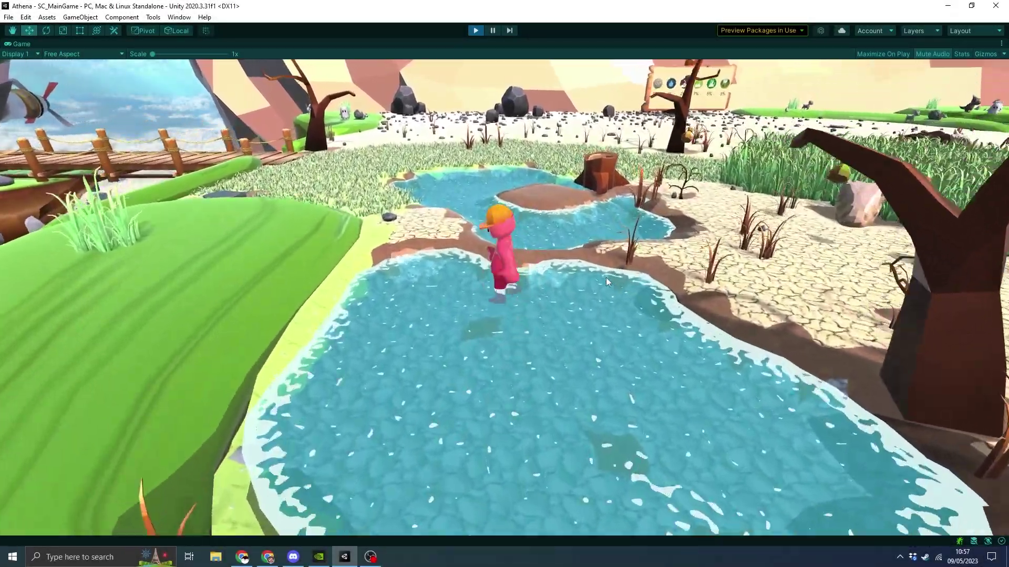
{"action": "key", "text": "s"}
{"action": "key", "text": "d"}
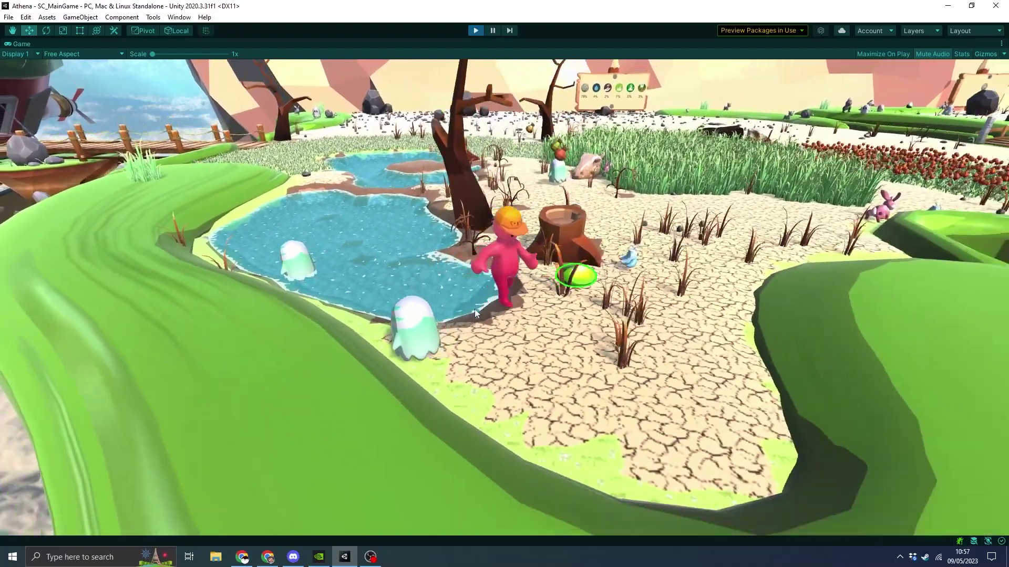
{"action": "key", "text": "a"}
{"action": "key", "text": "w"}
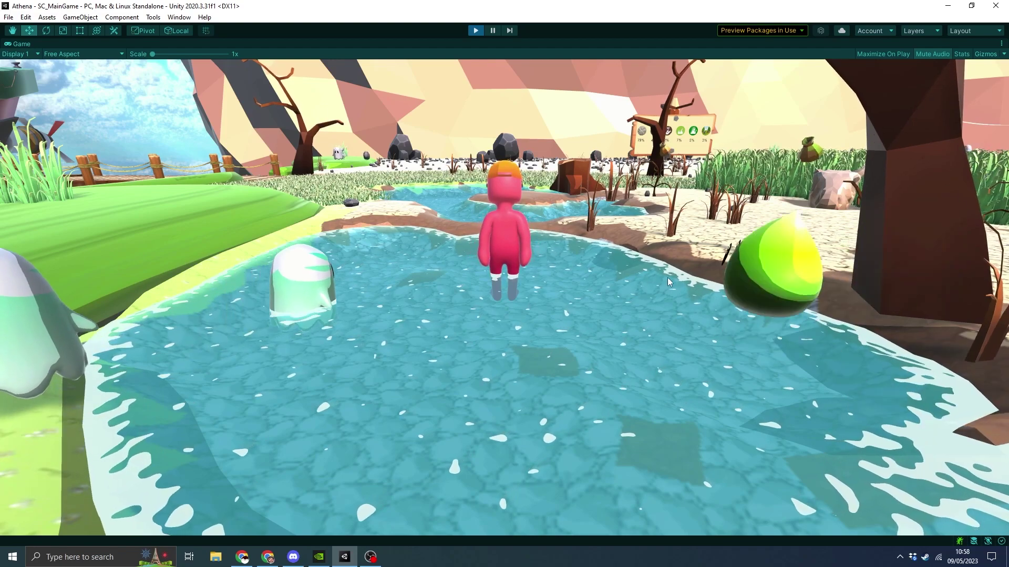
- Turn and move the character about in the pond to check how it and the nearby creatures sit in the water
{"action": "key", "text": "w"}
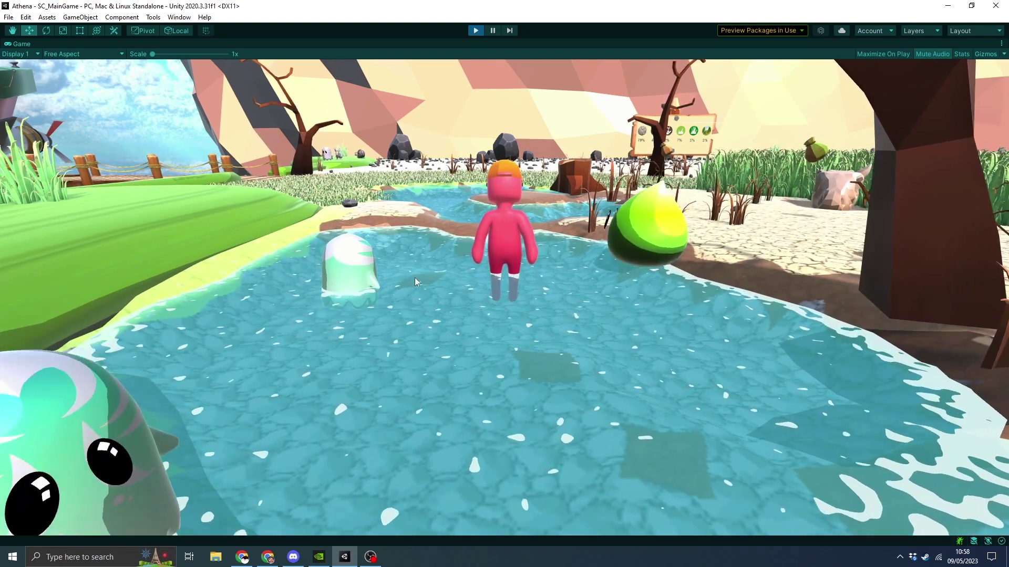
{"action": "key", "text": "s"}
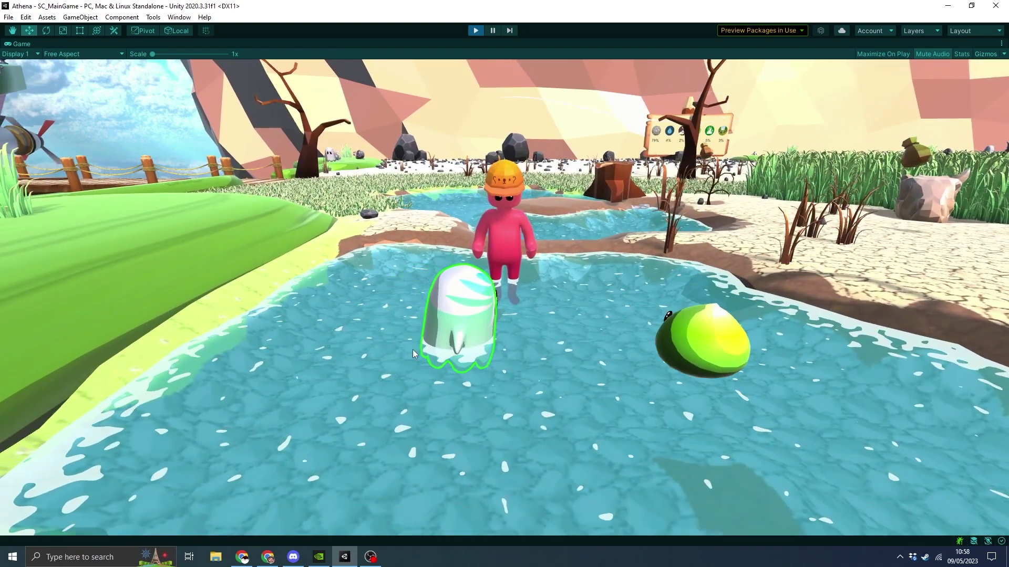
{"action": "key", "text": "d"}
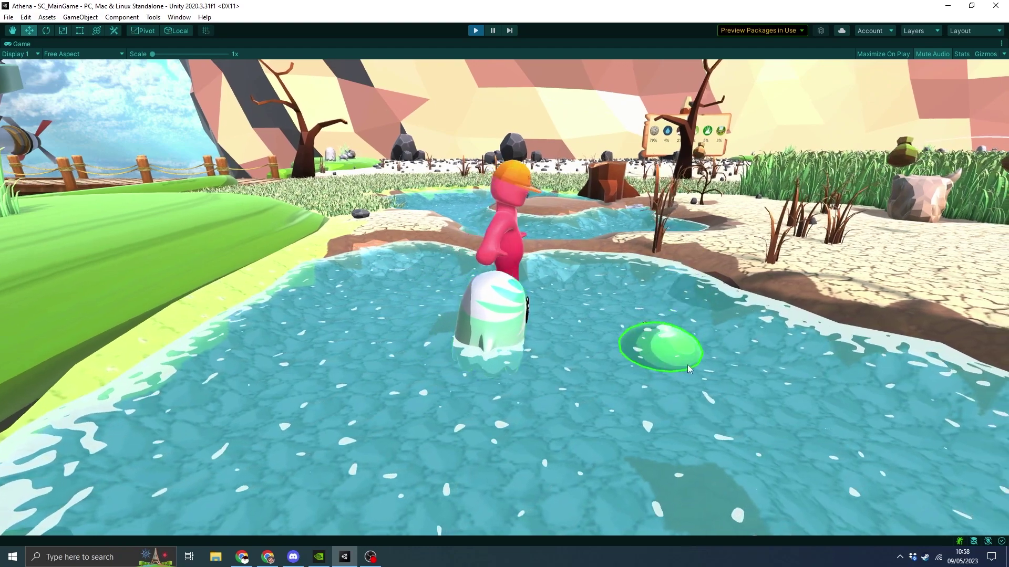
{"action": "key", "text": "w"}
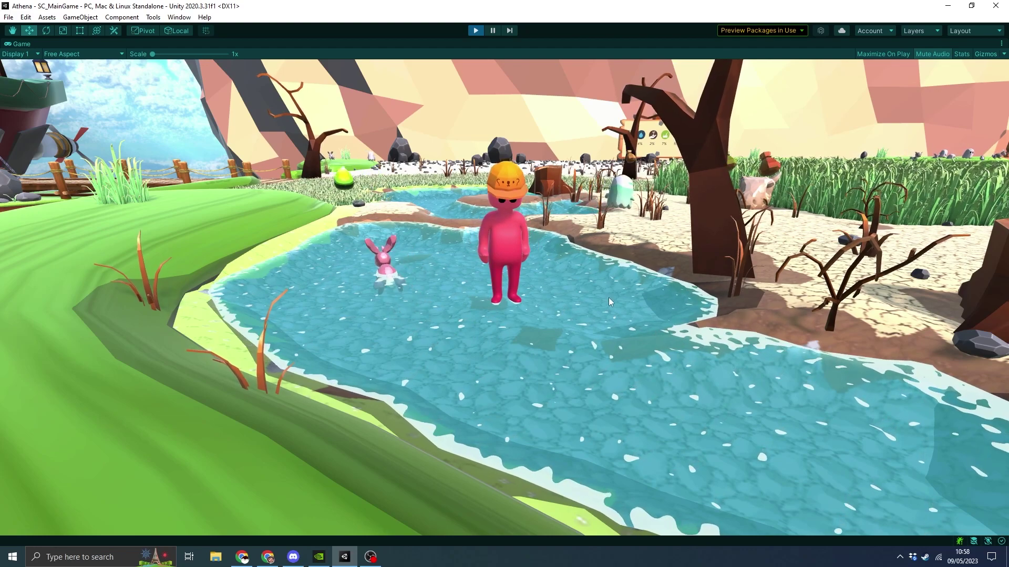
{"action": "key", "text": "w"}
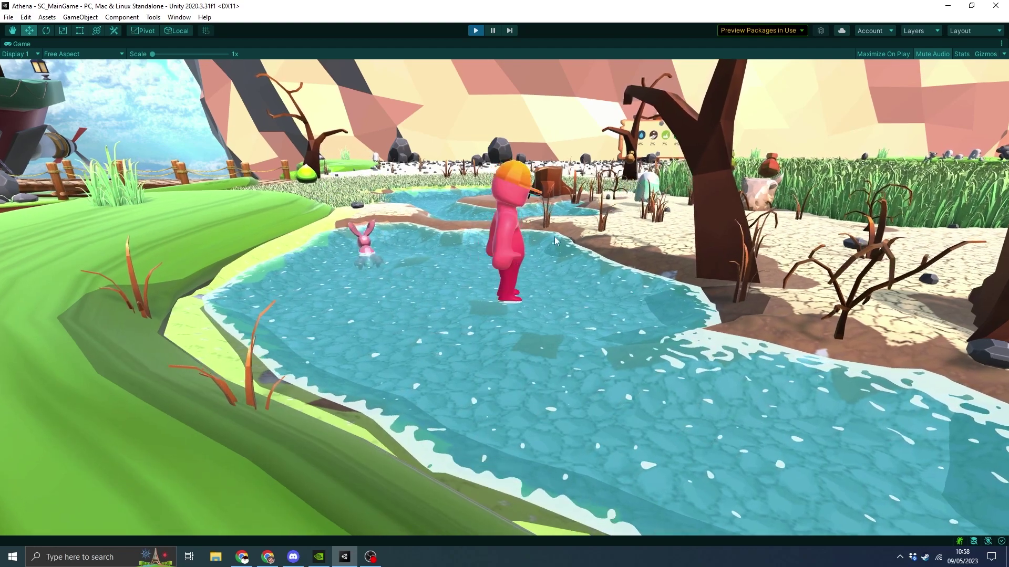
- Run the character out of the pond onto the cracked ground between the far pond and the tall grass
{"action": "key", "text": "w"}
{"action": "scroll", "coordinate": [585, 279], "scroll_direction": "down", "scroll_amount": 3}
{"action": "key", "text": "d"}
{"action": "key", "text": "w"}
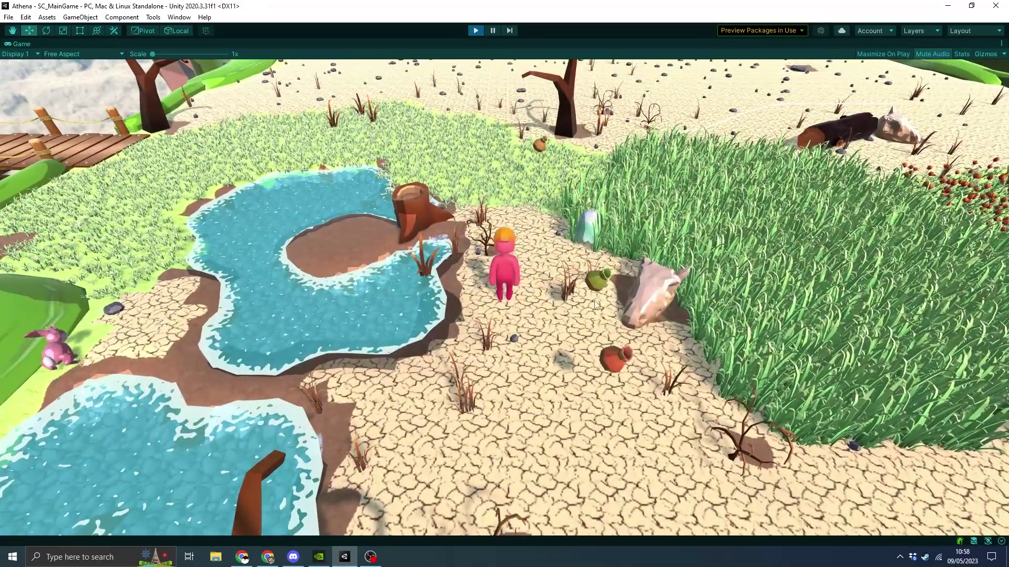
{"action": "scroll", "coordinate": [596, 326], "scroll_direction": "up", "scroll_amount": 3}
{"action": "key", "text": "w"}
{"action": "key", "text": "s"}
{"action": "key", "text": "d"}
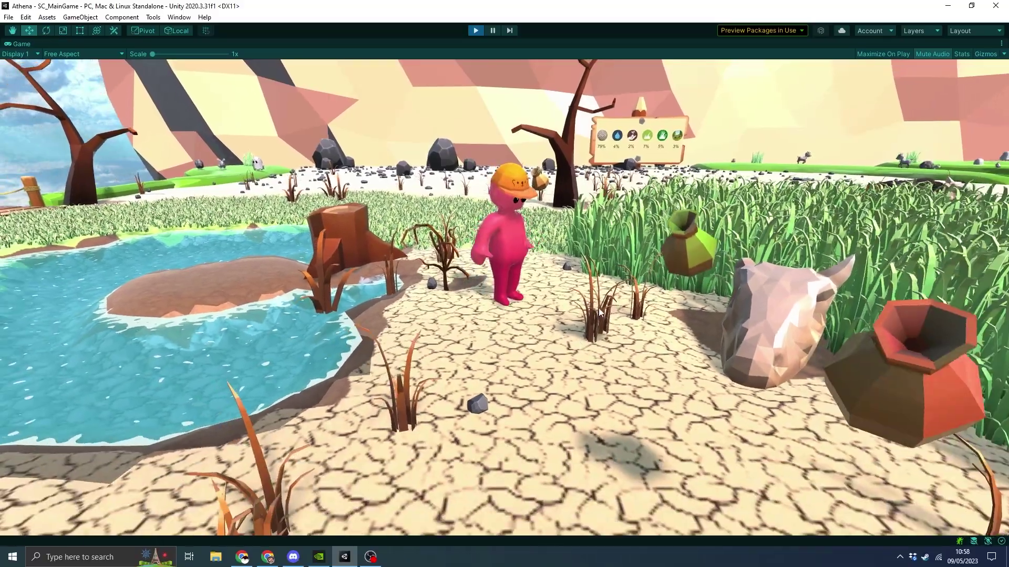
- Walk the character back over the cracked ground, past the ghost creatures, to the green mound
{"action": "key", "text": "a"}
{"action": "key", "text": "s"}
{"action": "key", "text": "d"}
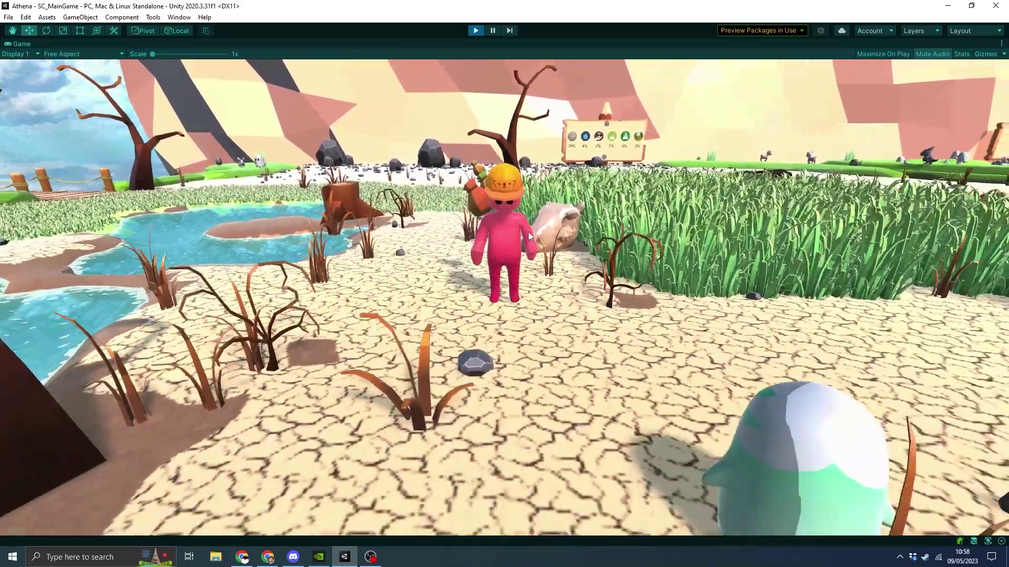
{"action": "key", "text": "s"}
{"action": "key", "text": "d"}
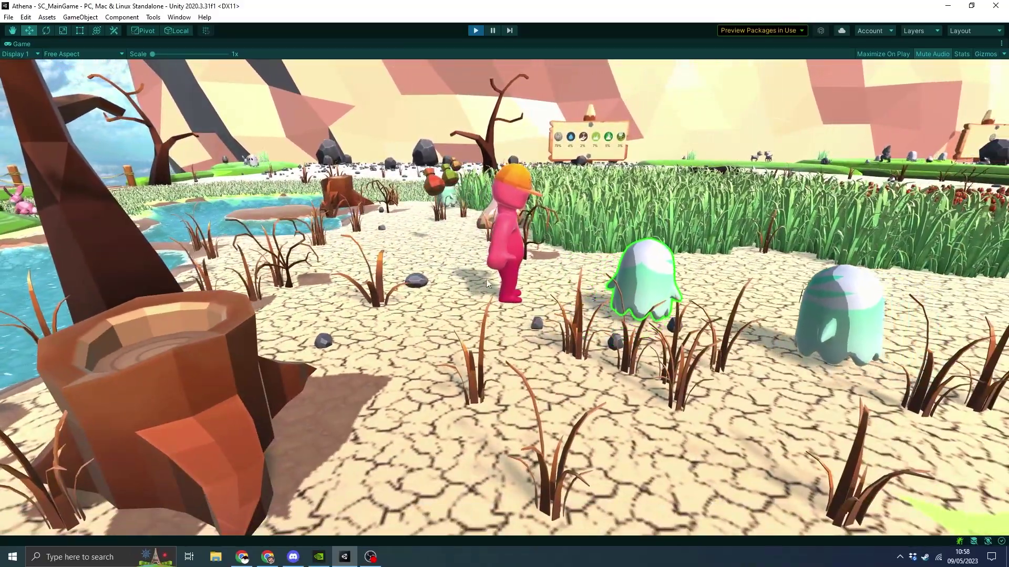
{"action": "key", "text": "s"}
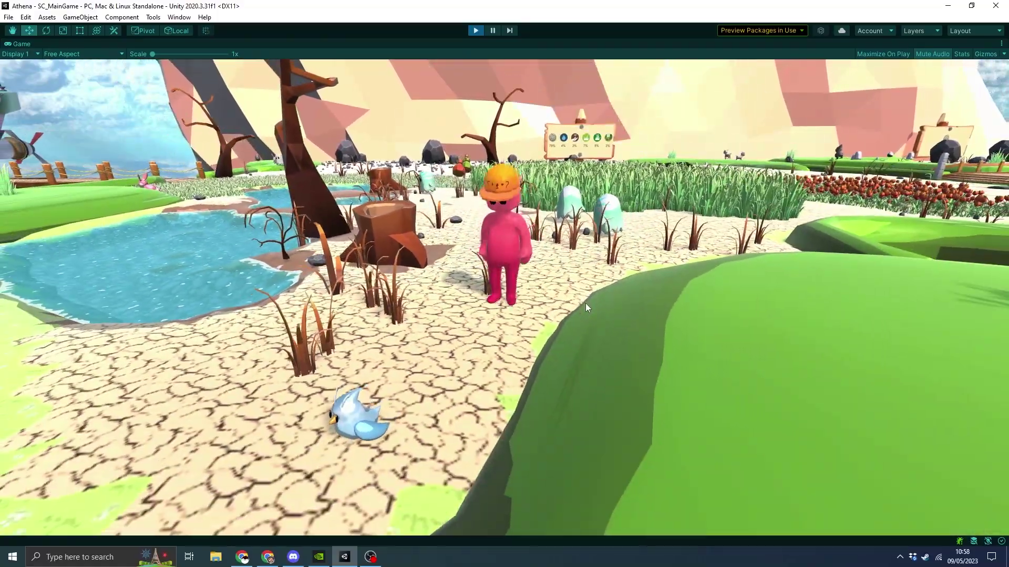
- Walk the character from the green mound across the cracked ground and into the edge of the tall grass patch
{"action": "key", "text": "a"}
{"action": "key", "text": "s"}
{"action": "key", "text": "d"}
{"action": "key", "text": "w"}
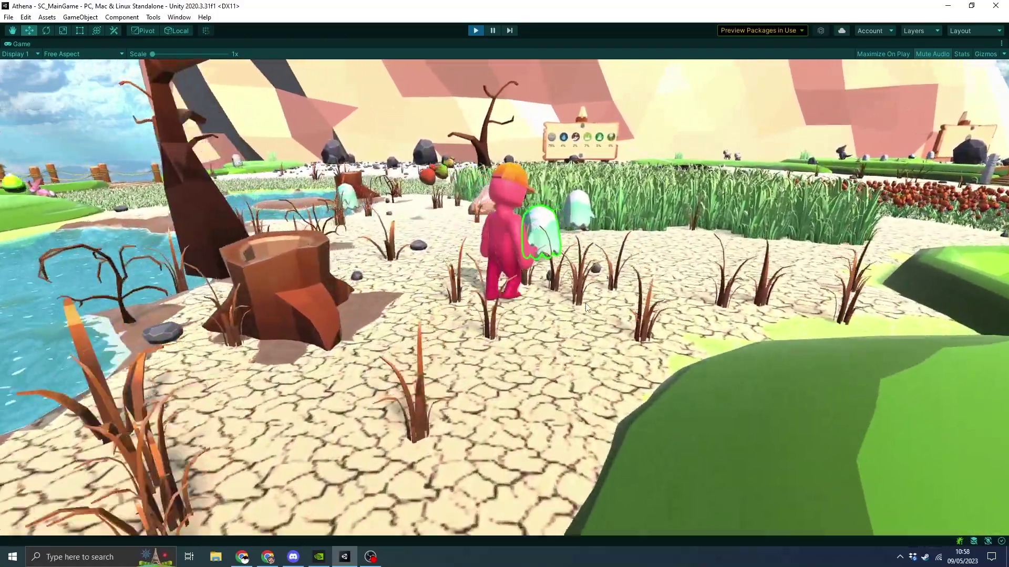
{"action": "key", "text": "w"}
{"action": "key", "text": "d"}
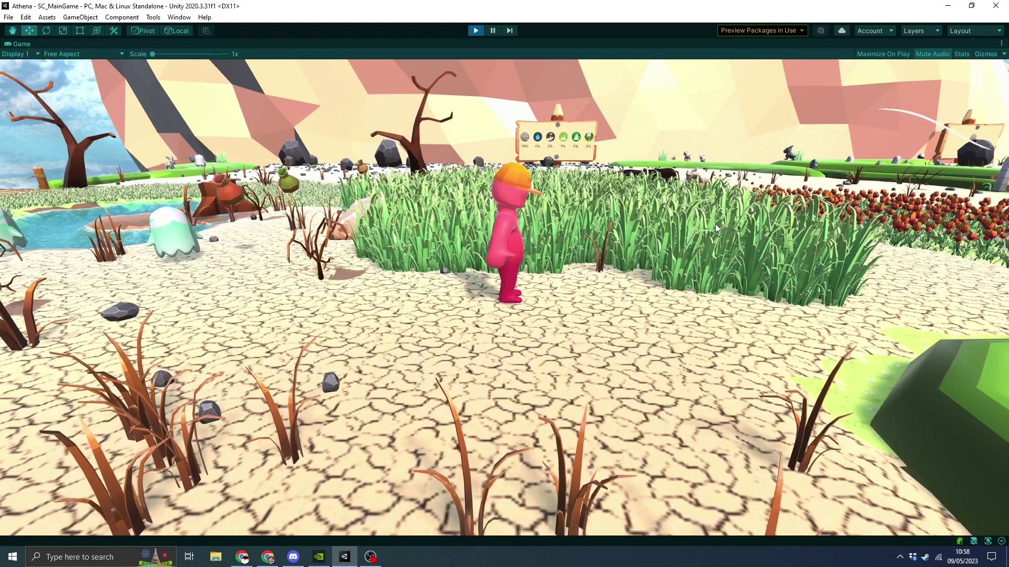
{"action": "key", "text": "w"}
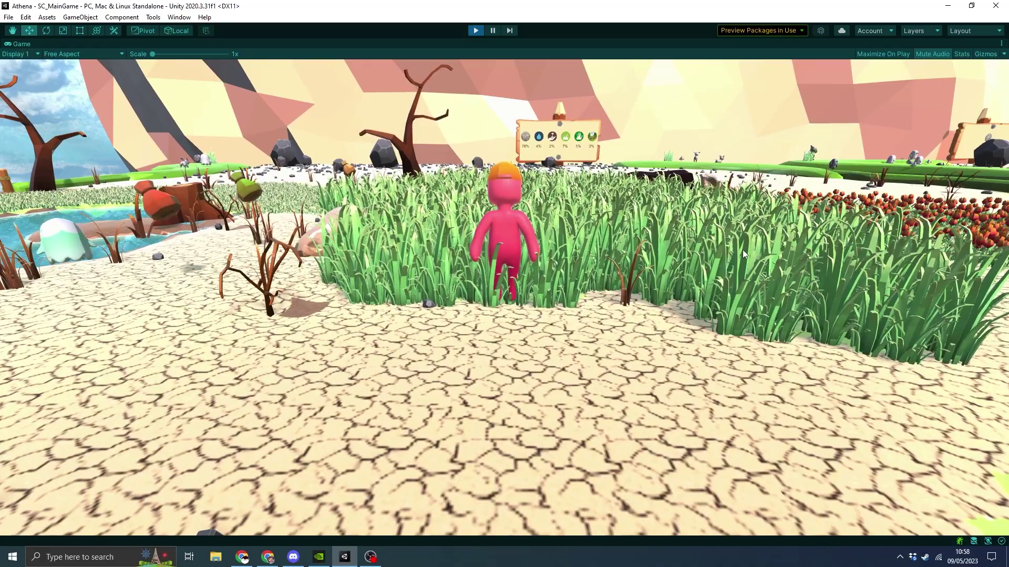
{"action": "scroll", "coordinate": [647, 262], "scroll_direction": "down", "scroll_amount": 5}
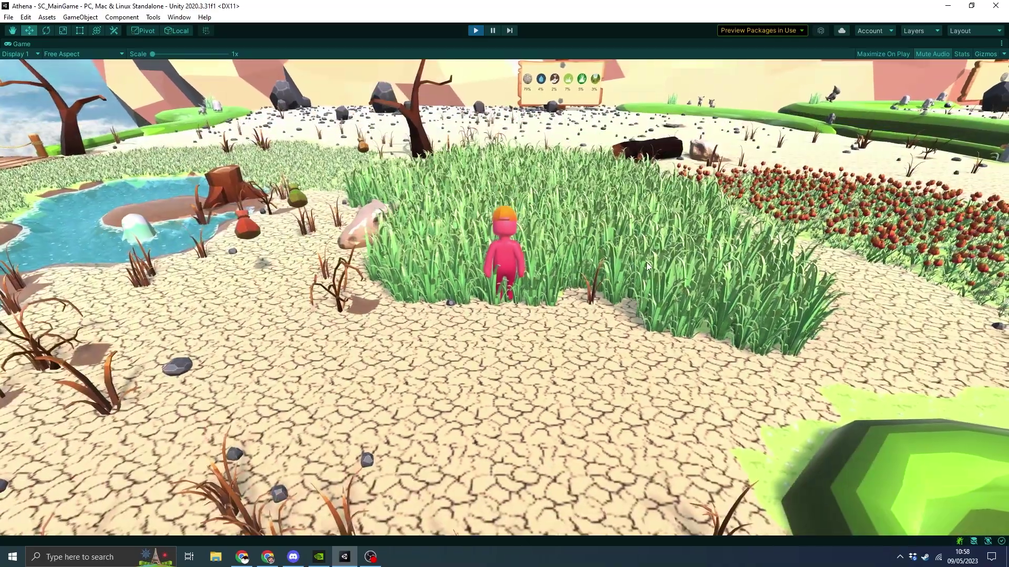